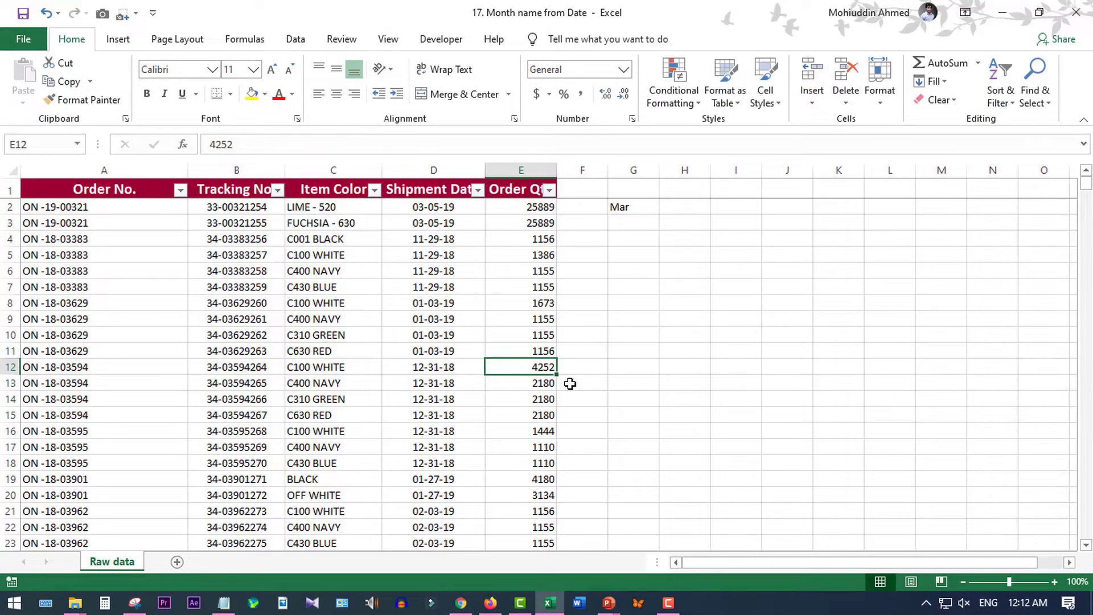
Inspect the first few shipment date values in column D
click(433, 207)
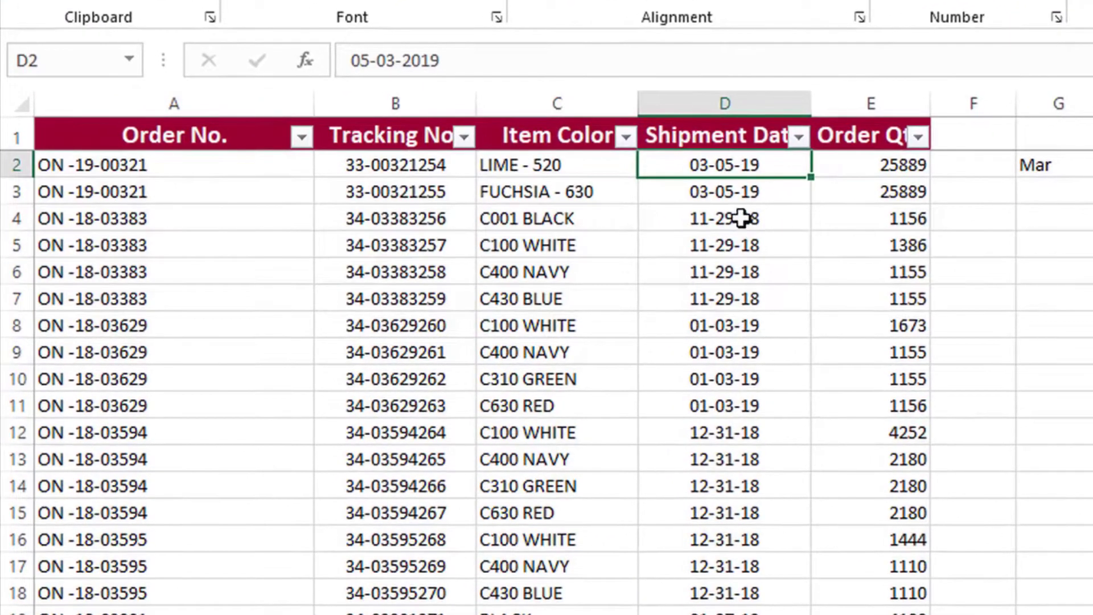
click(741, 218)
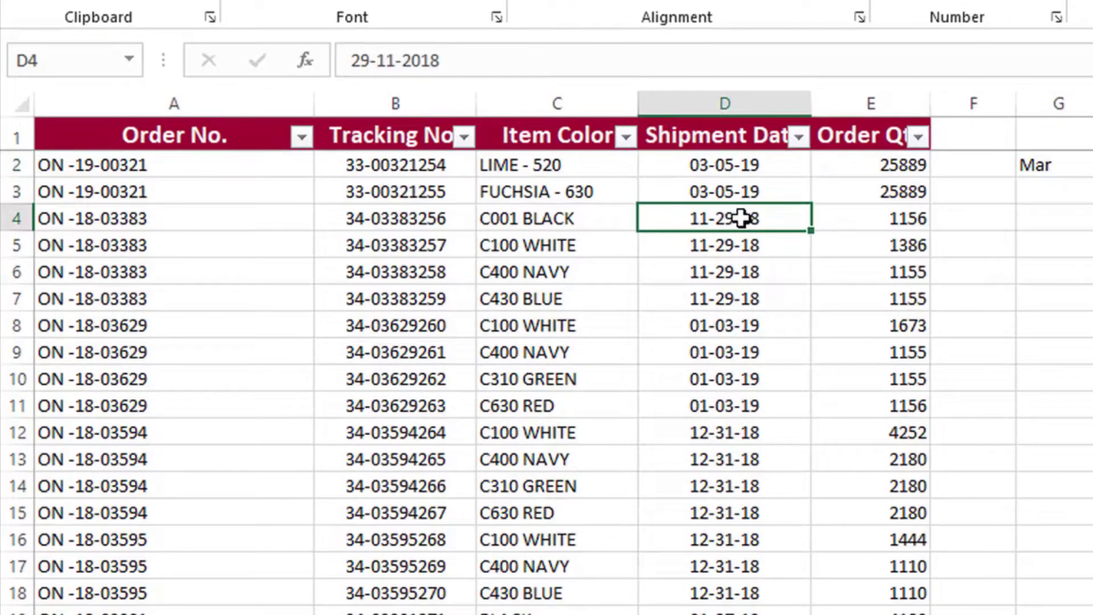
click(749, 278)
click(737, 217)
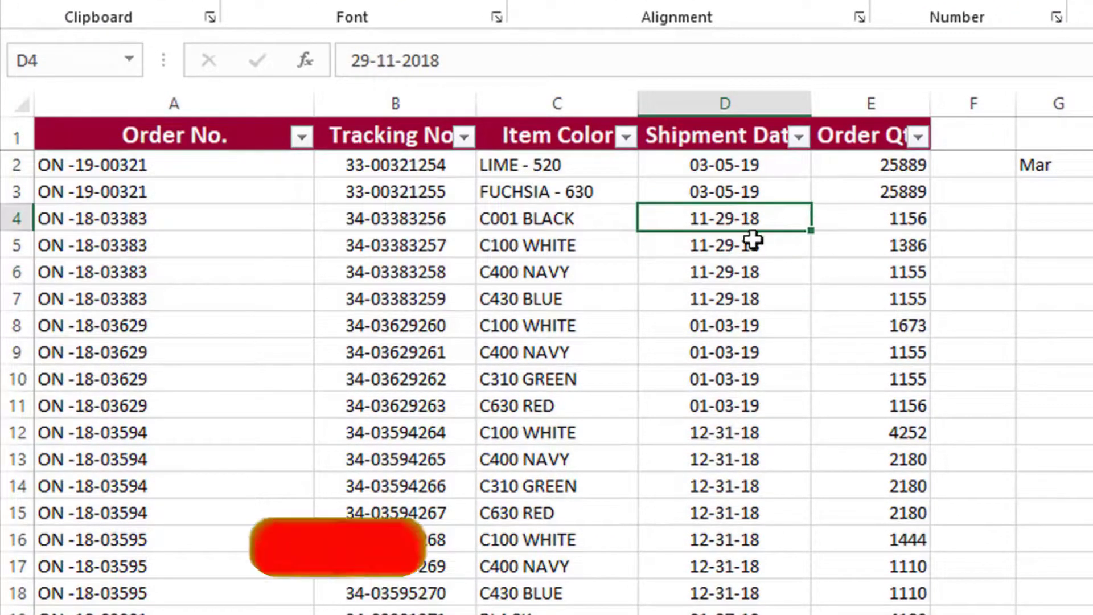
click(754, 249)
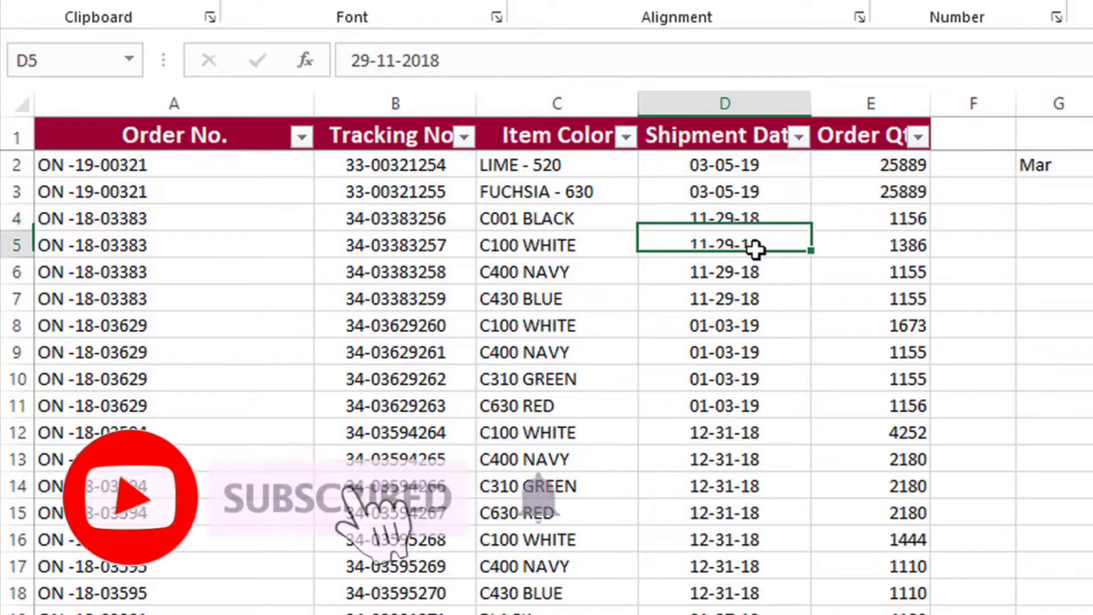
Widen the Shipment Date column until its header fits, about 20.86
click(727, 105)
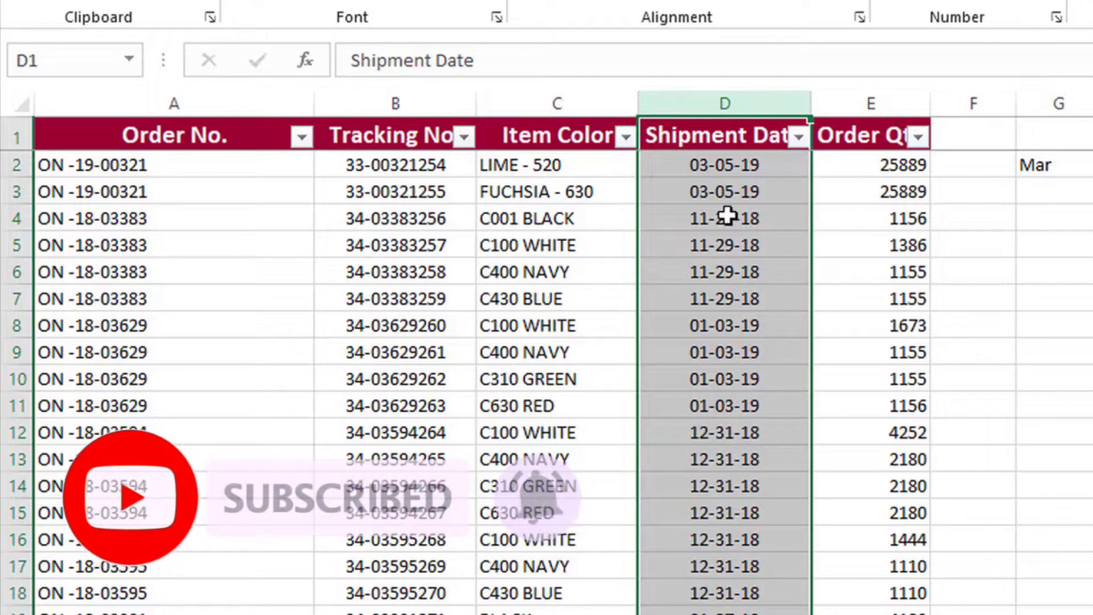
click(732, 134)
drag(812, 102, 841, 101)
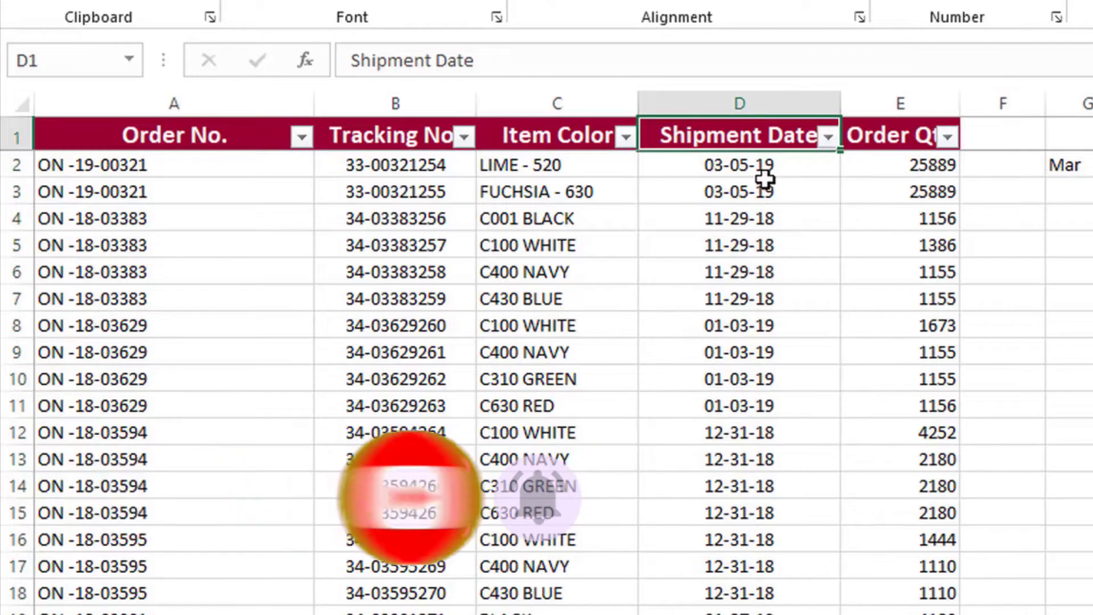
Re-check the shipment dates in D2 through D4 after widening
click(791, 193)
click(763, 165)
click(762, 193)
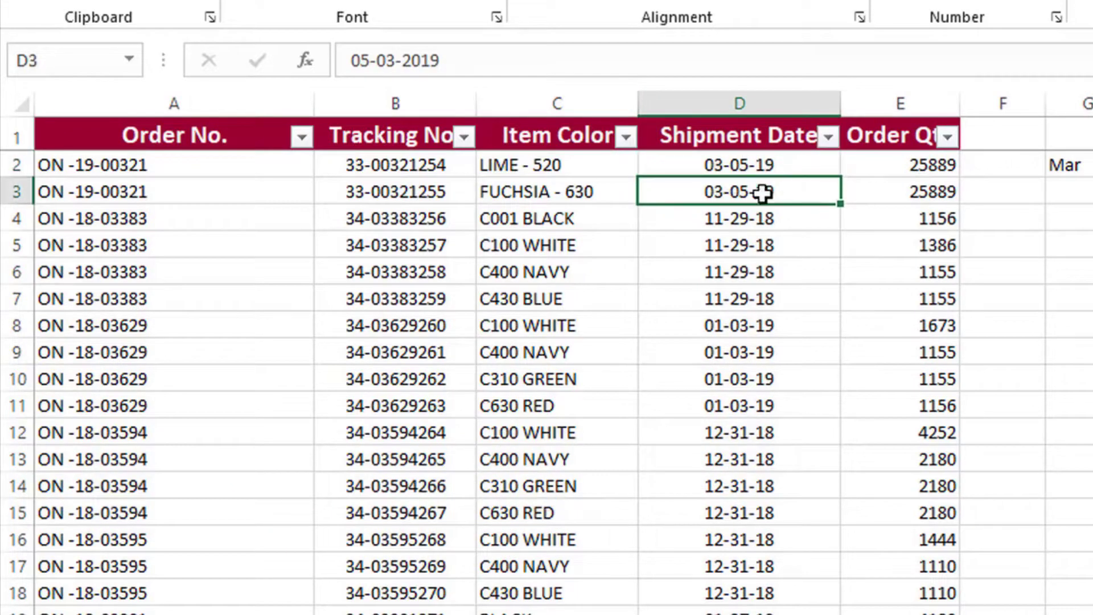
click(817, 167)
click(790, 210)
scroll(763, 312, down, 4)
scroll(760, 326, up, 4)
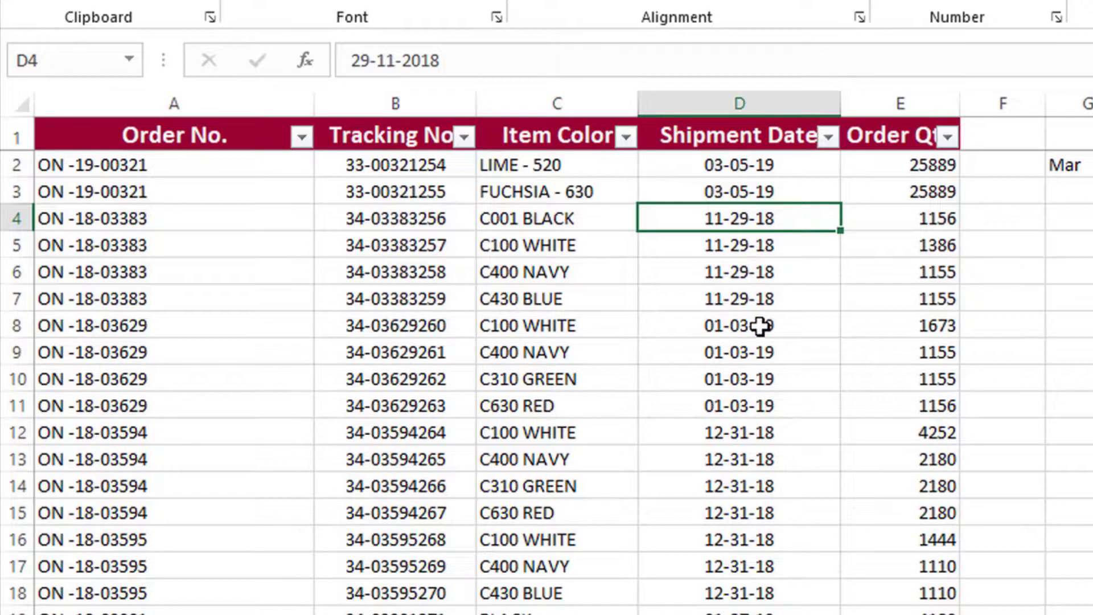
Check the dates in D2 to D5, then select the Order Qty column
click(766, 161)
click(763, 191)
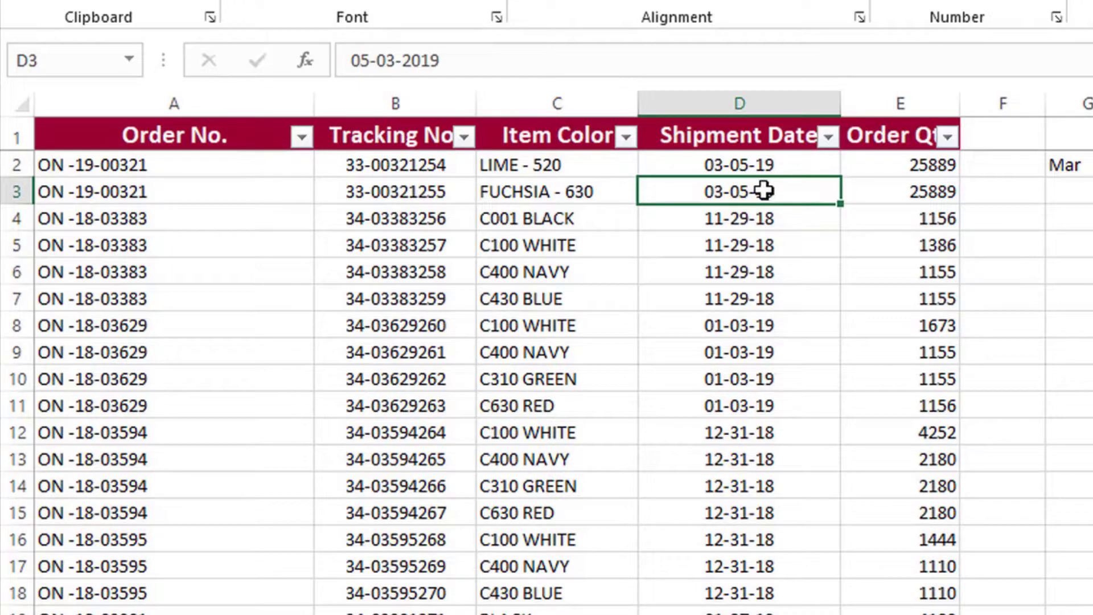
click(763, 245)
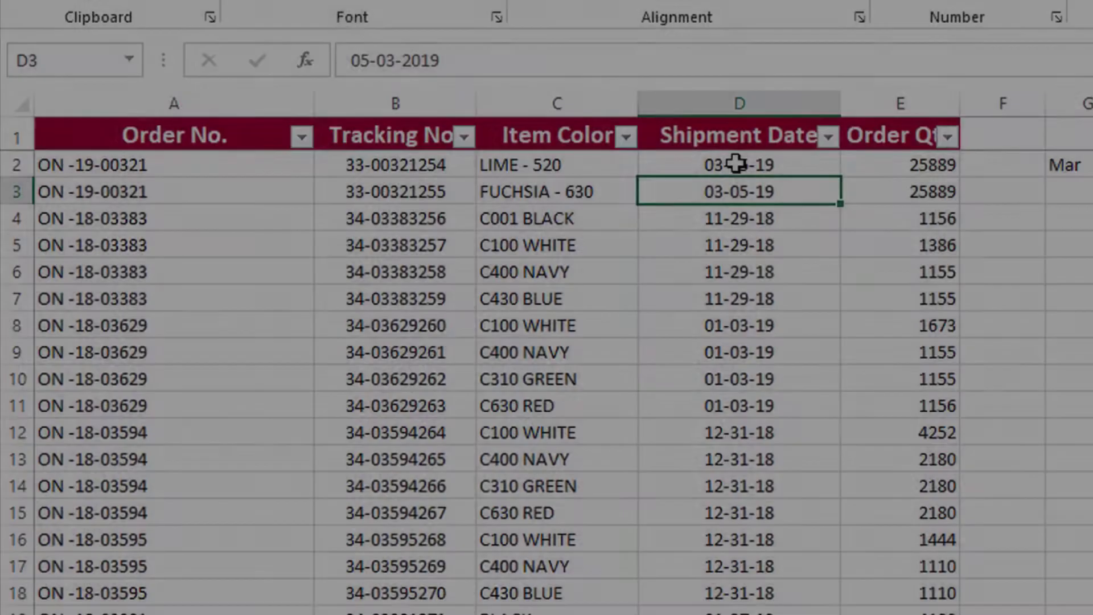
click(750, 221)
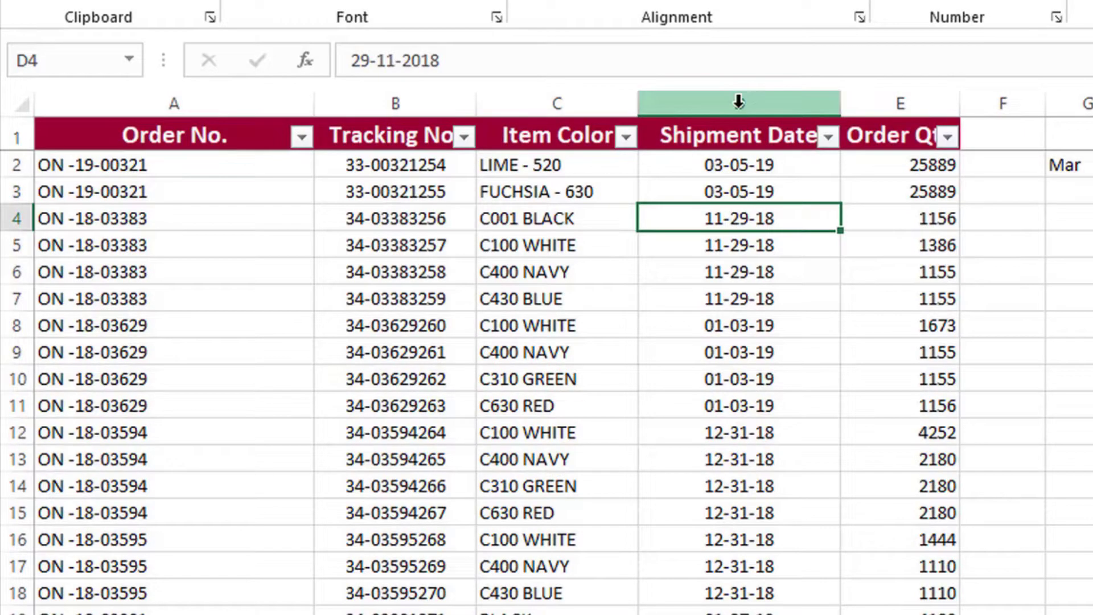
click(738, 102)
click(761, 193)
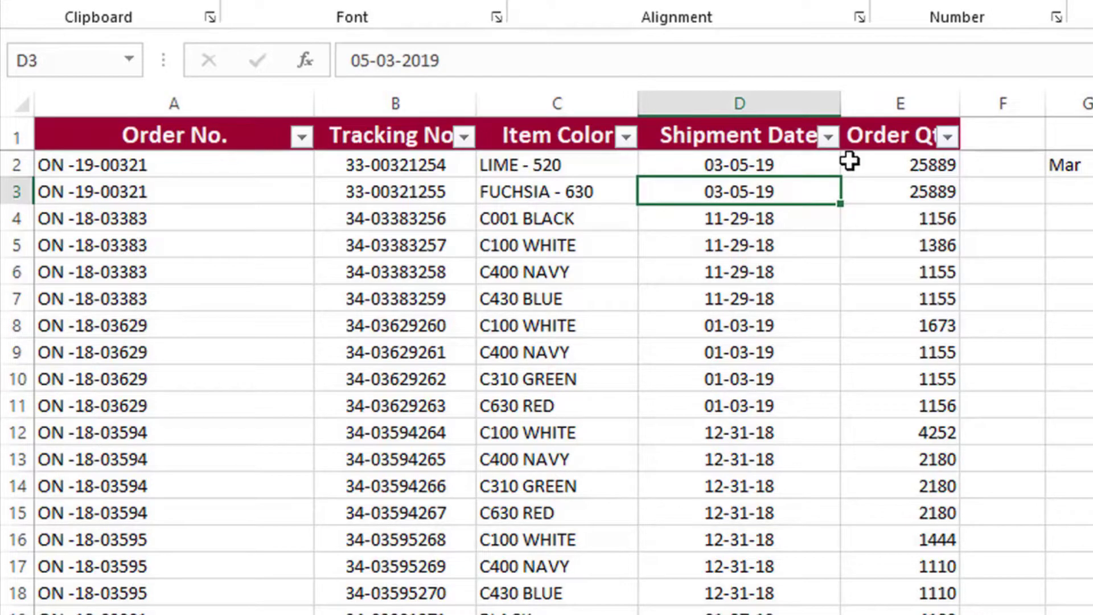
click(871, 101)
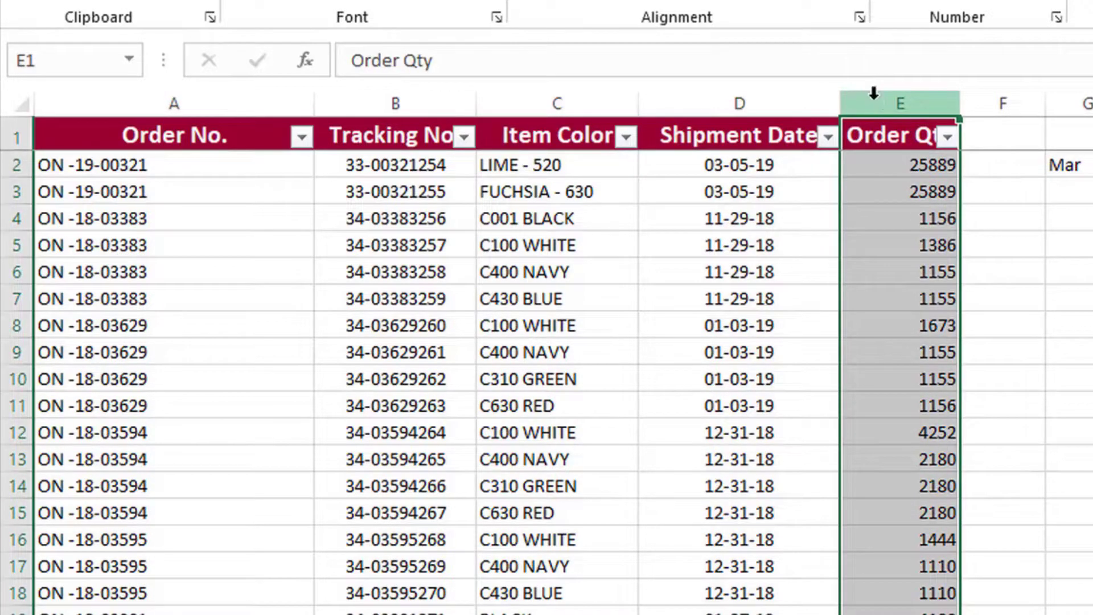
Insert a blank column before the Order Qty column
click(900, 216)
click(917, 264)
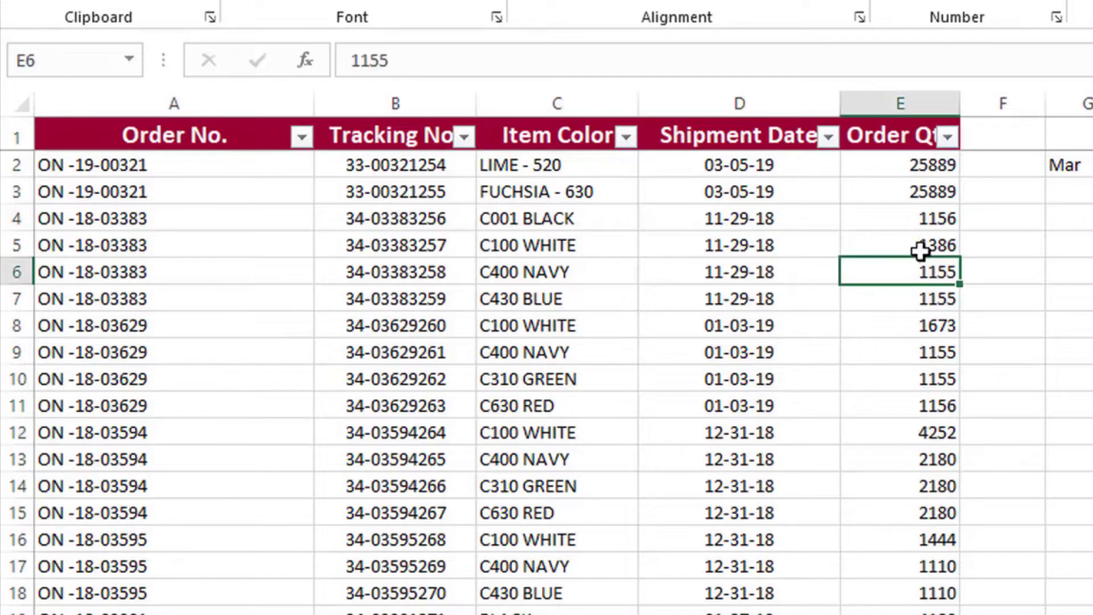
click(886, 99)
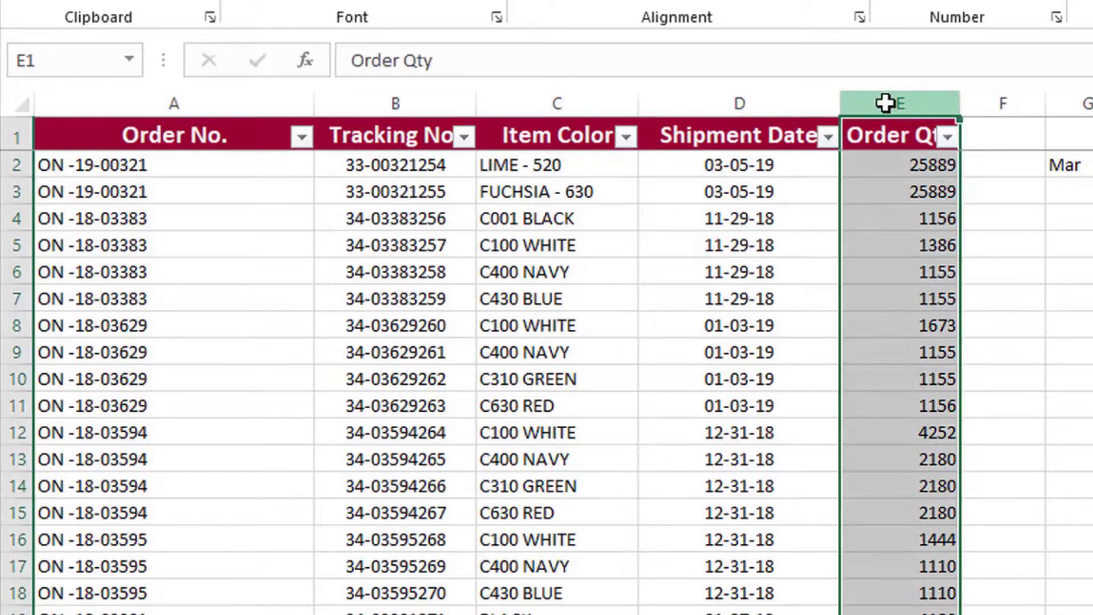
right_click(885, 104)
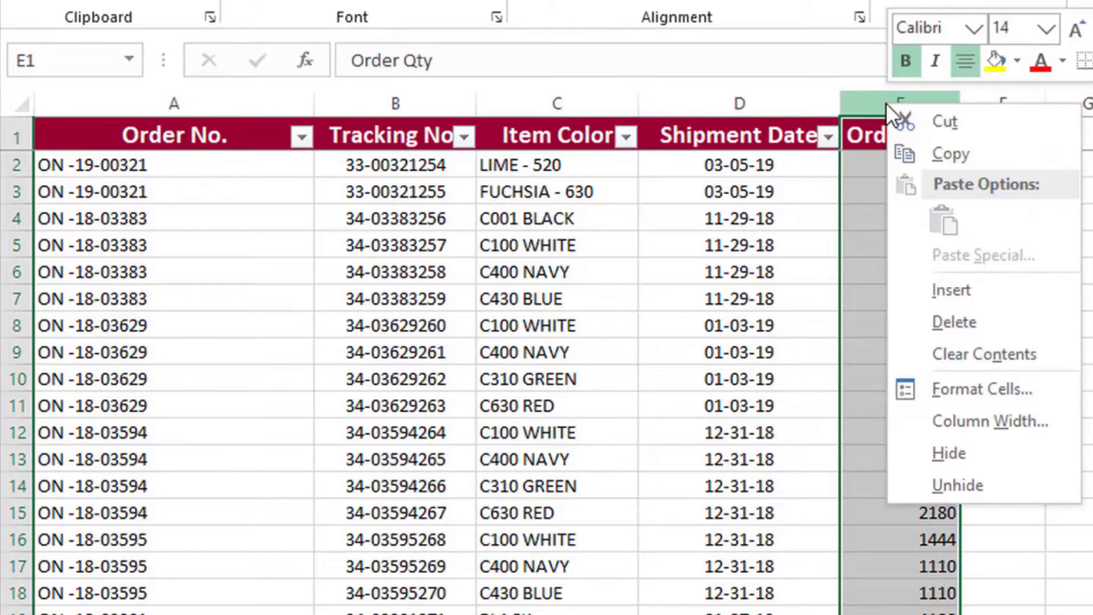
click(972, 295)
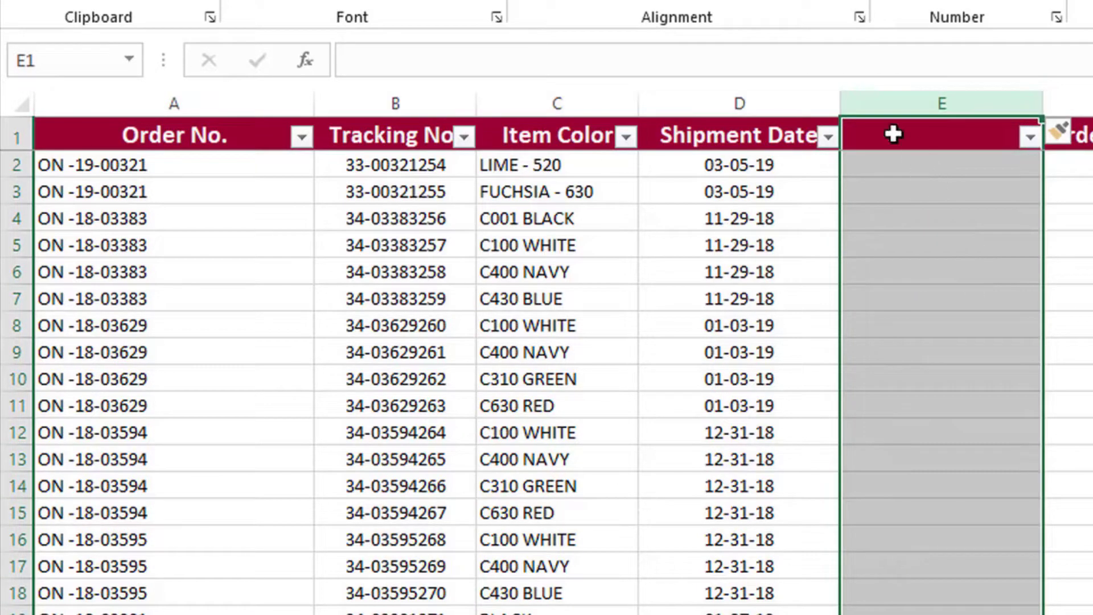
Enter the header 'Shipment Month' in E1 and select cell E2
click(906, 136)
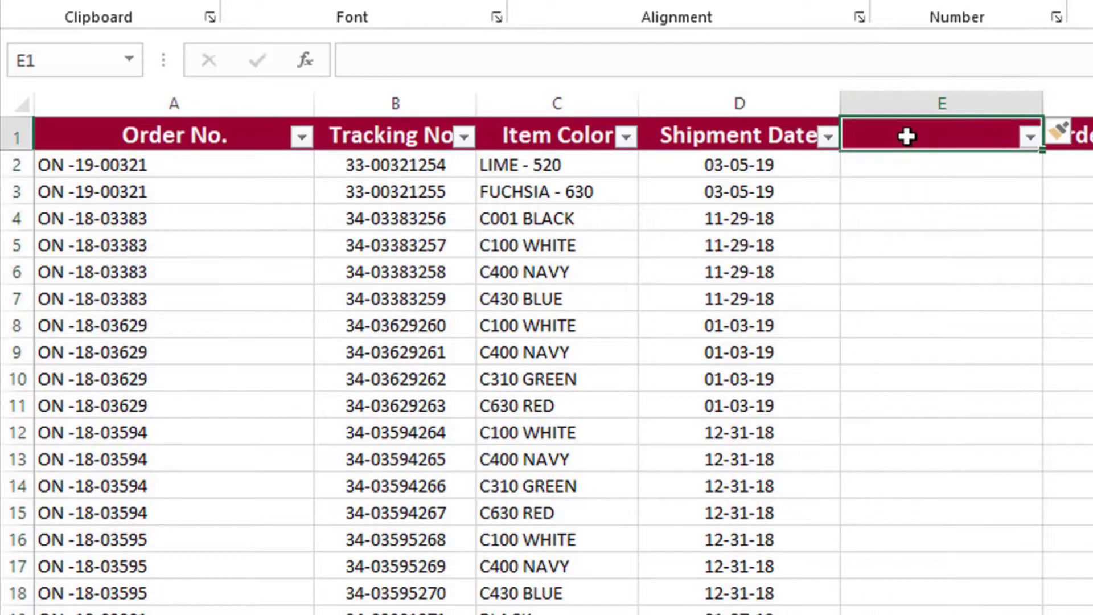
text(Shipm)
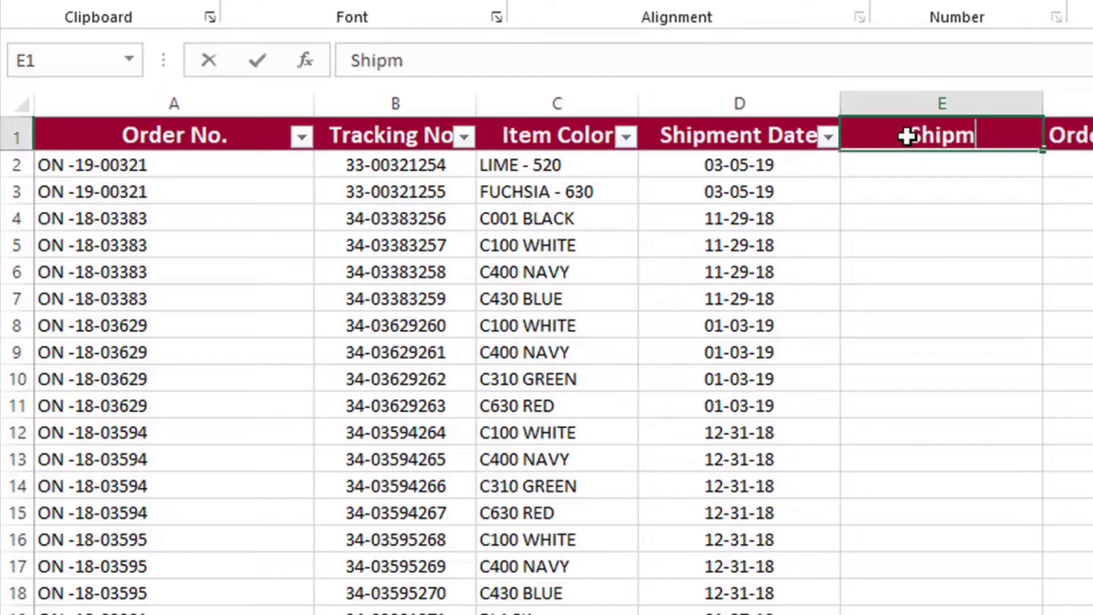
text(ent Month)
key(Return)
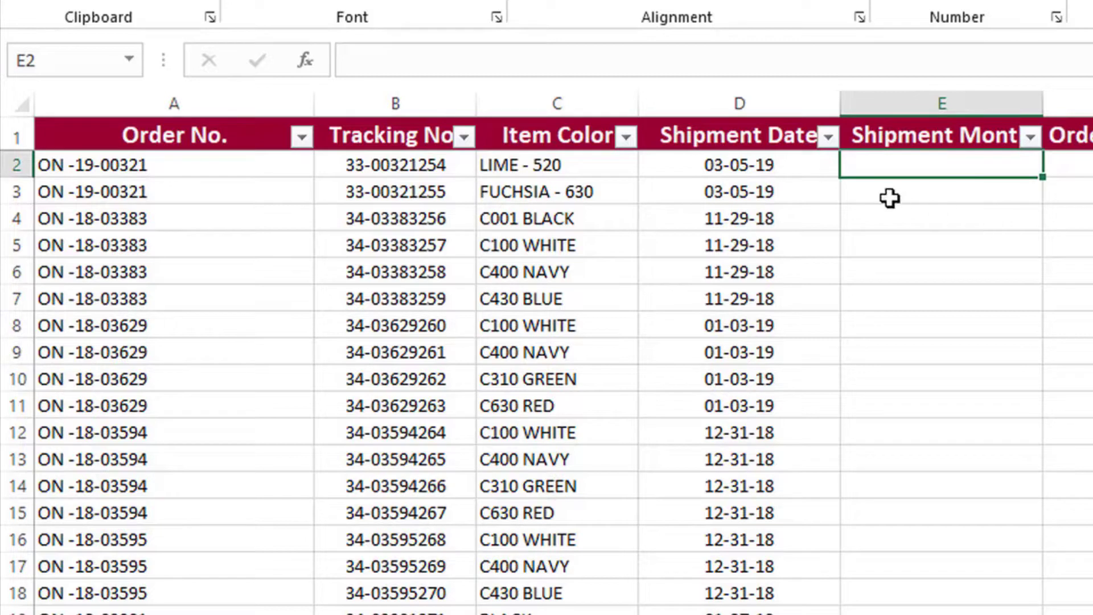
click(776, 165)
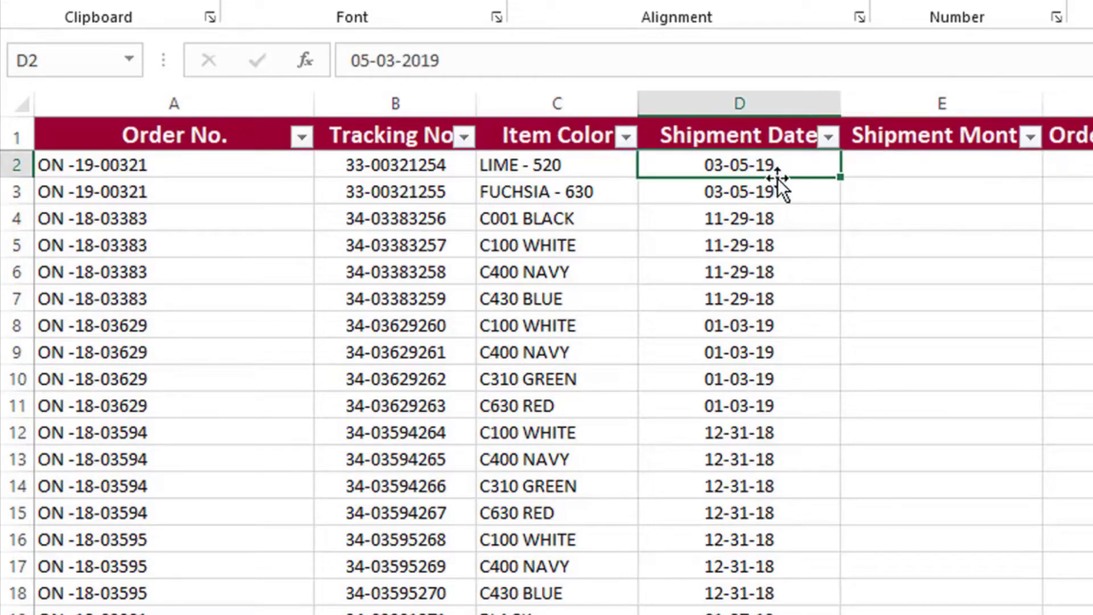
click(863, 165)
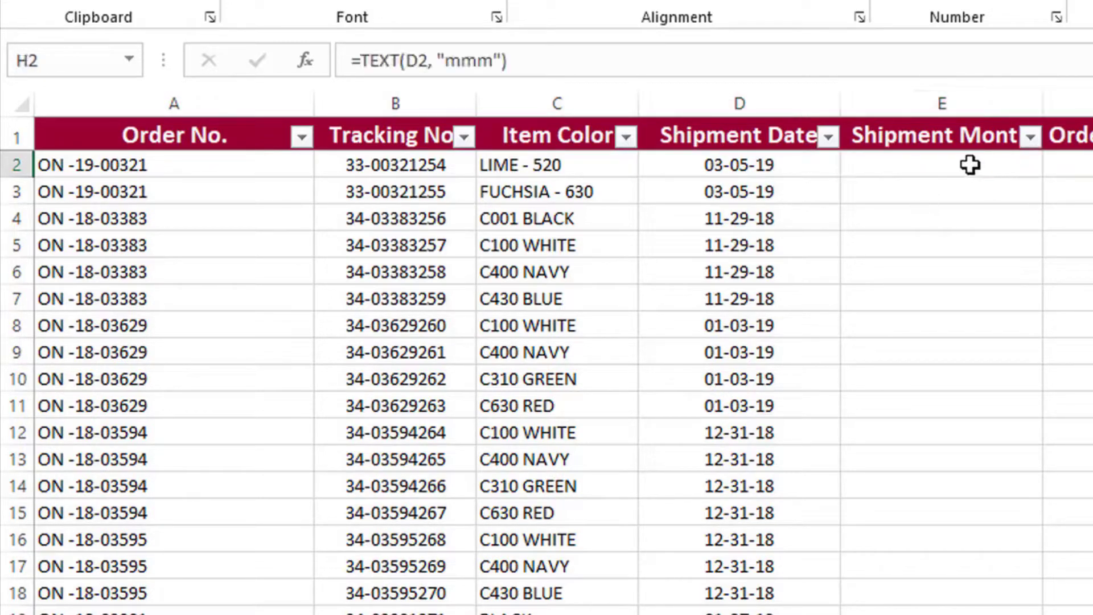
click(970, 165)
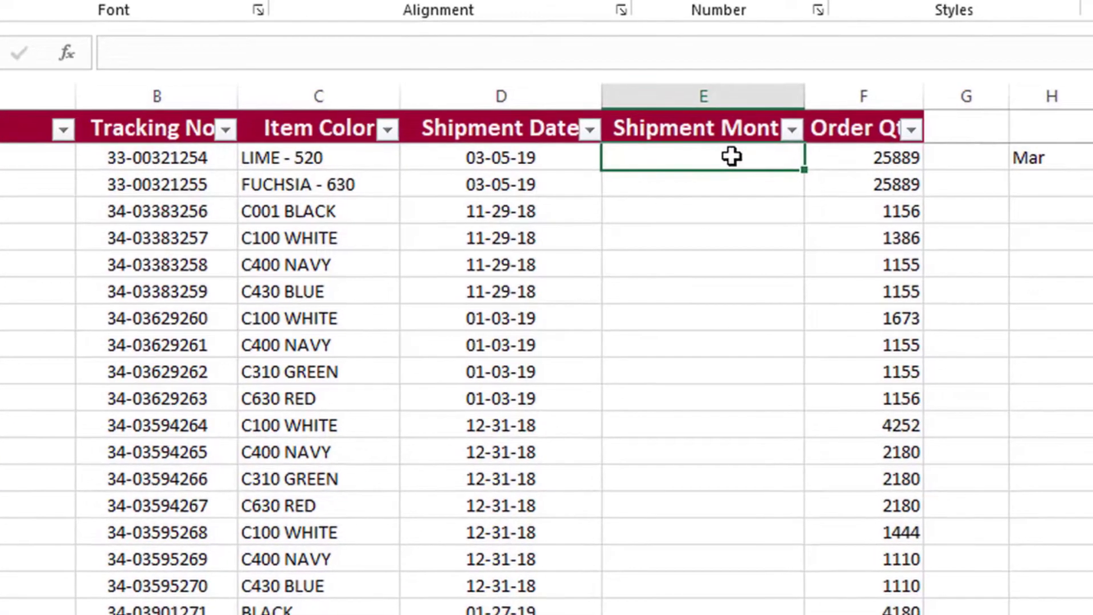
Enter =TEXT(D2,"mmm") in E2 so it displays Mar
double_click(970, 164)
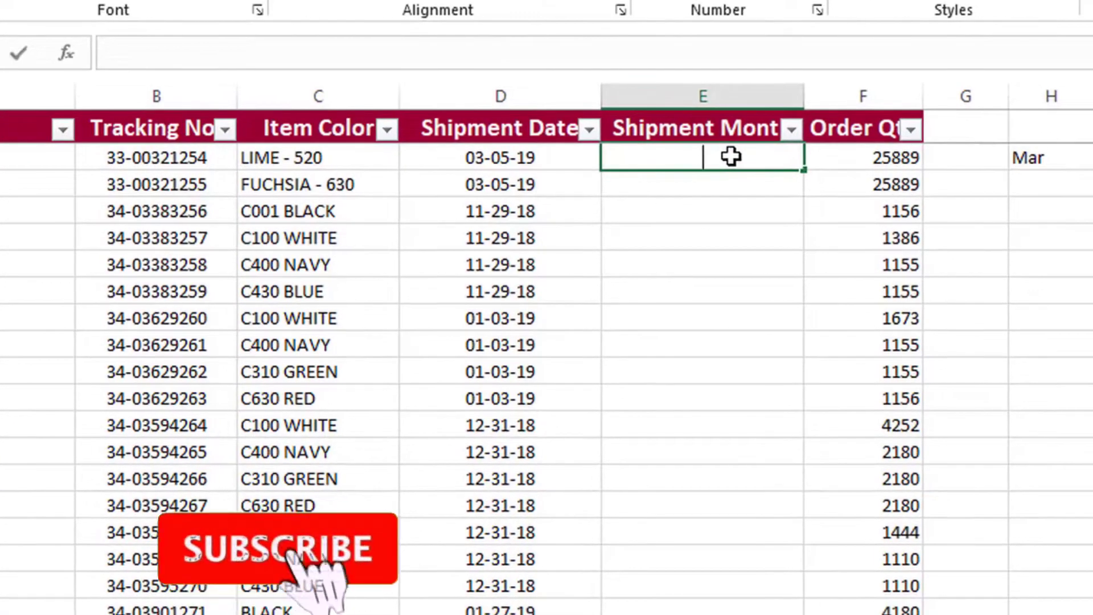
text(=te)
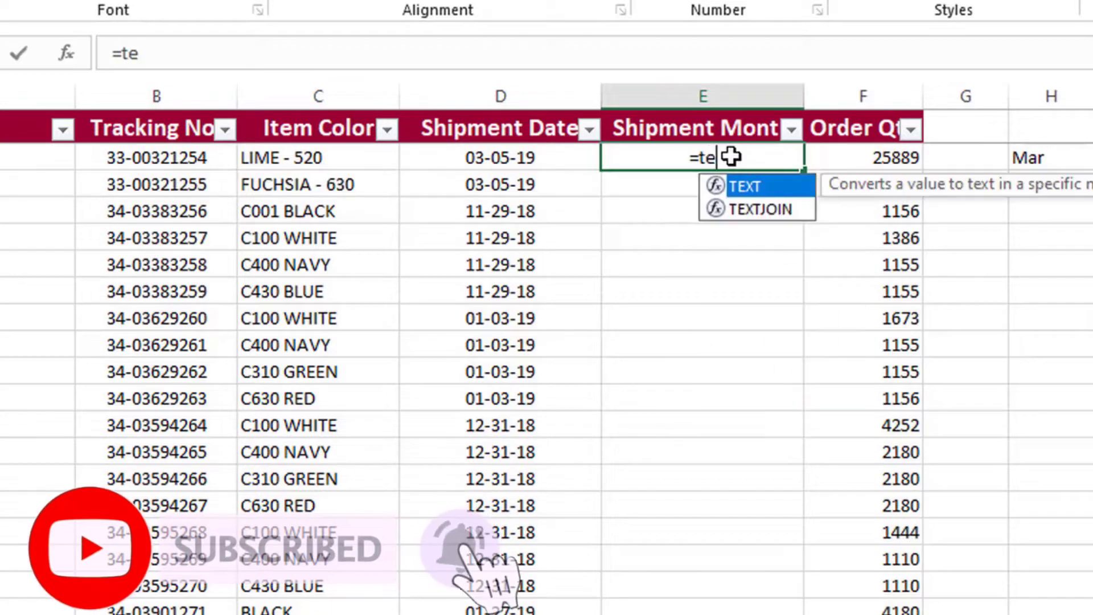
text(xt)
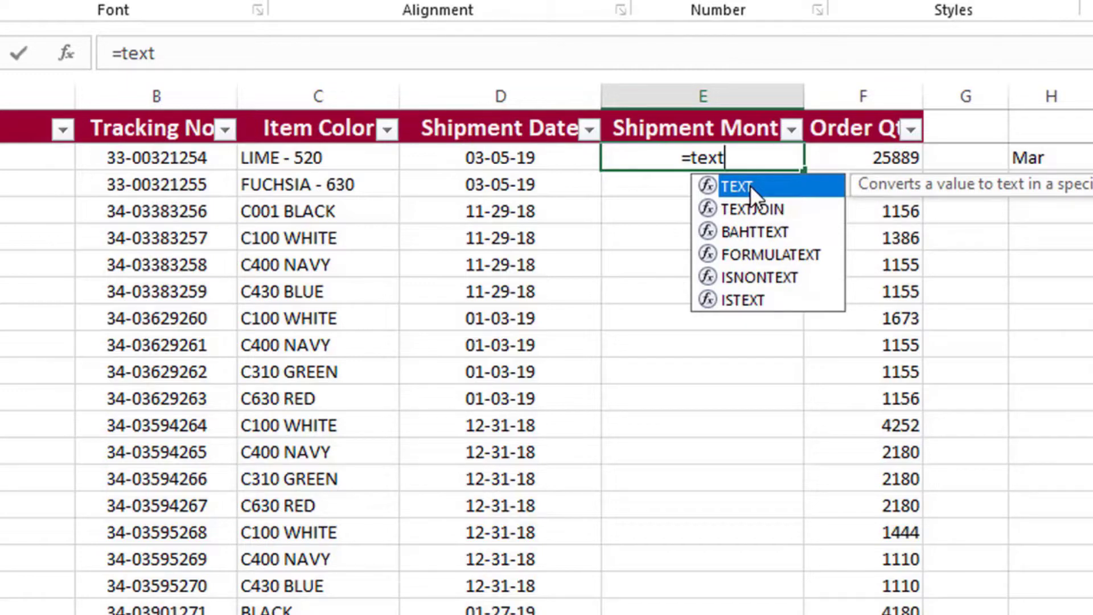
text(()
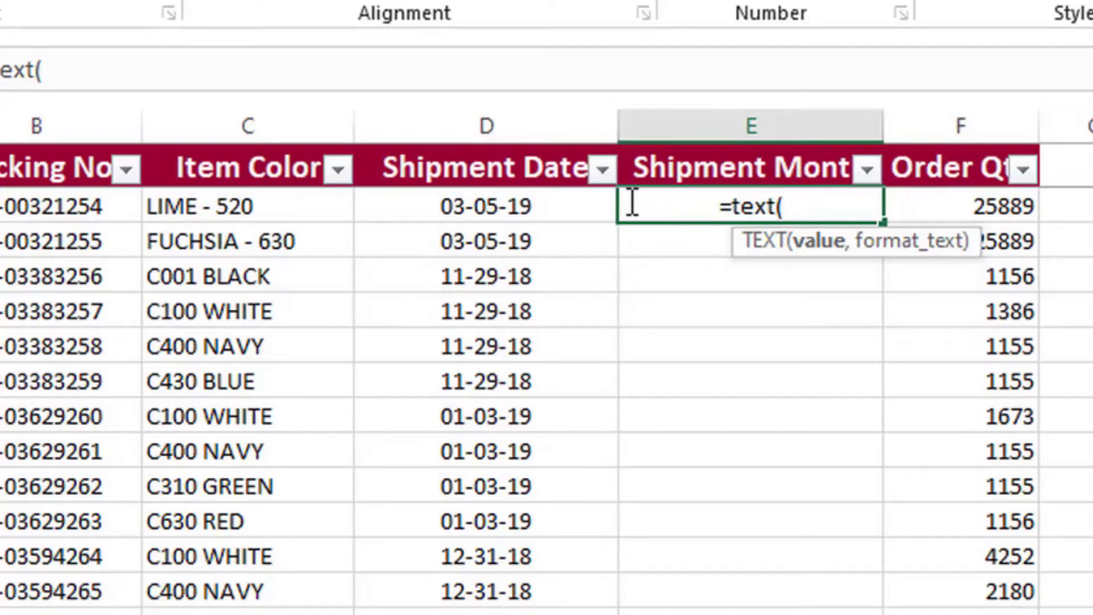
click(509, 205)
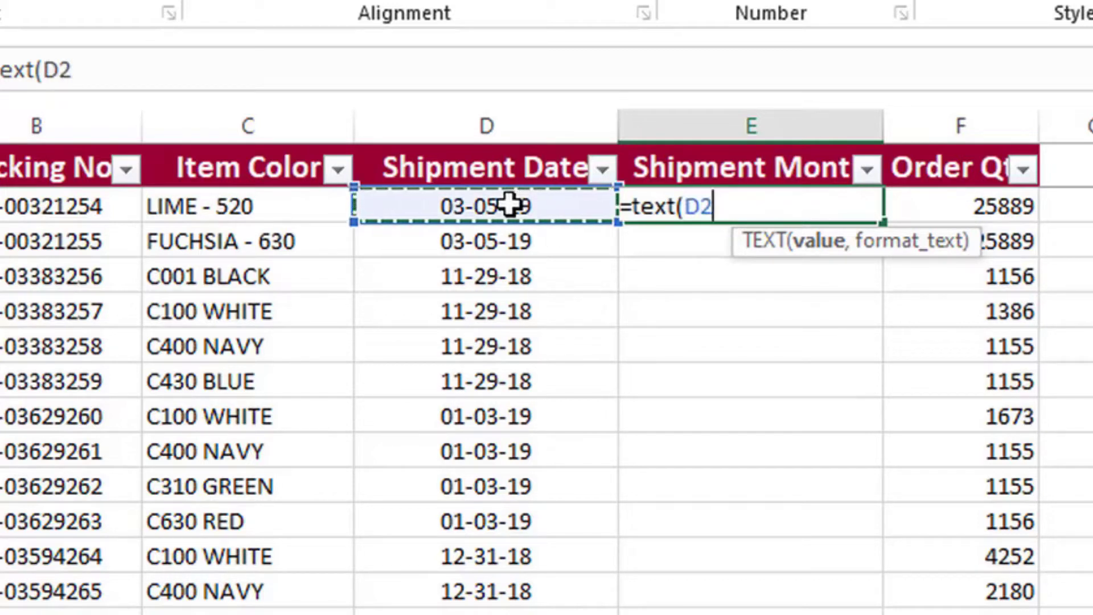
text(,)
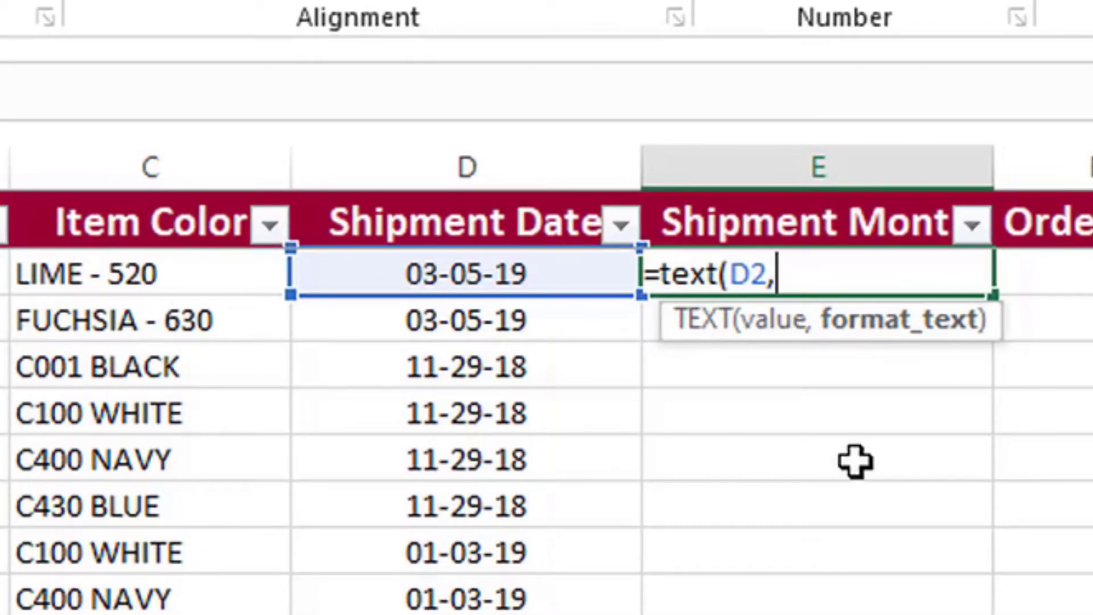
text(")
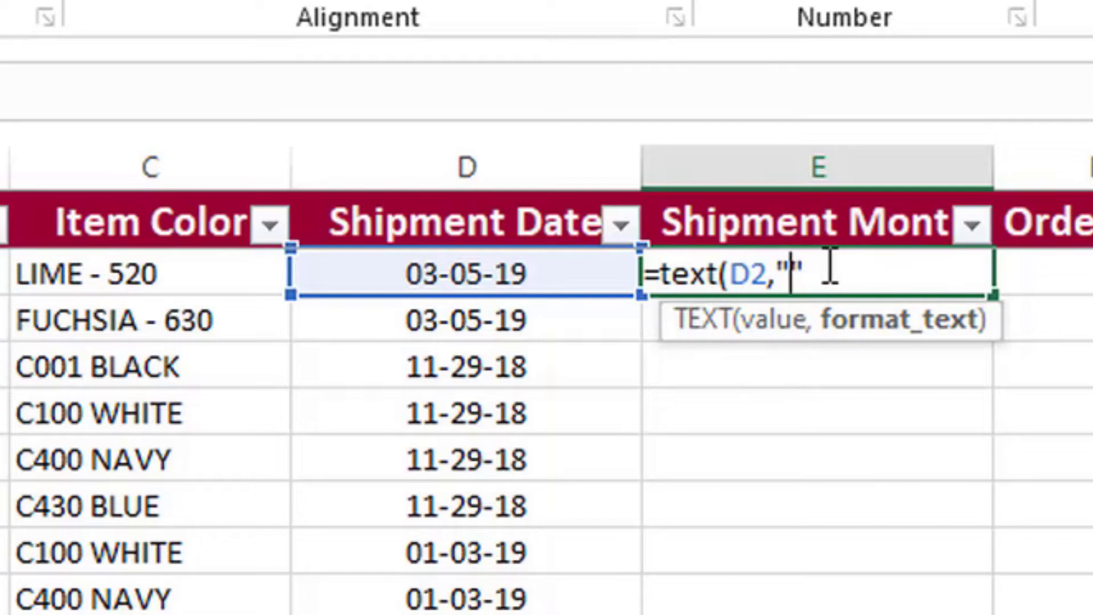
text(m)
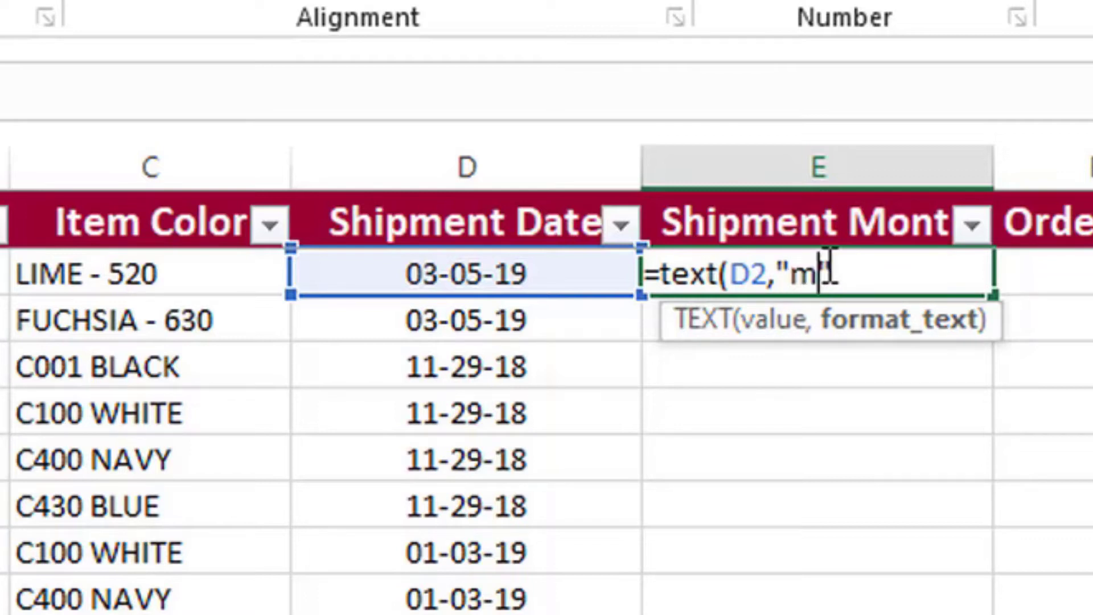
text(mm)
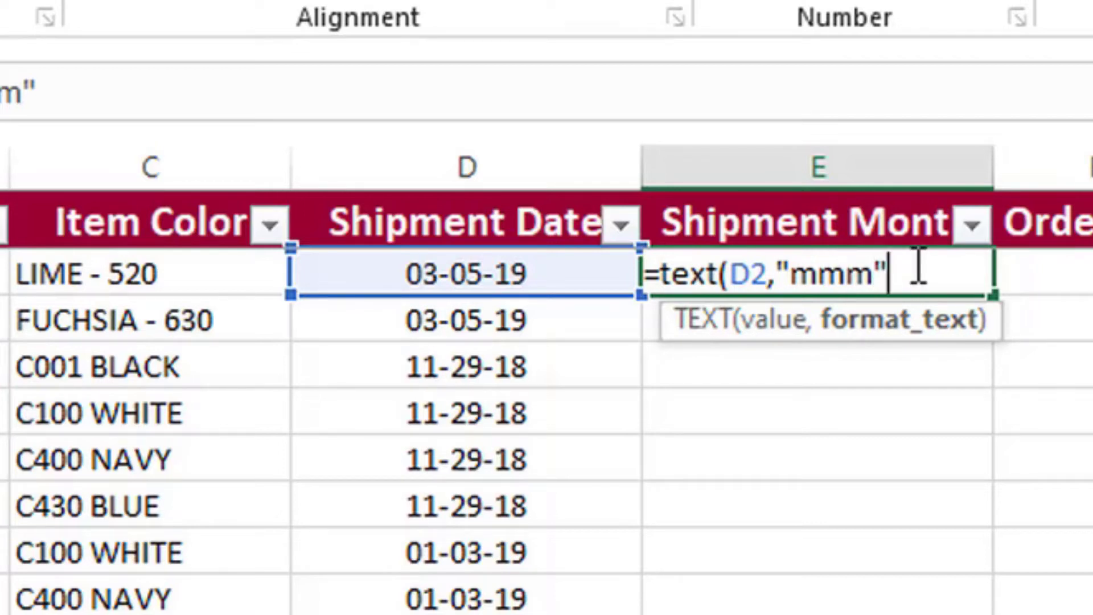
text())
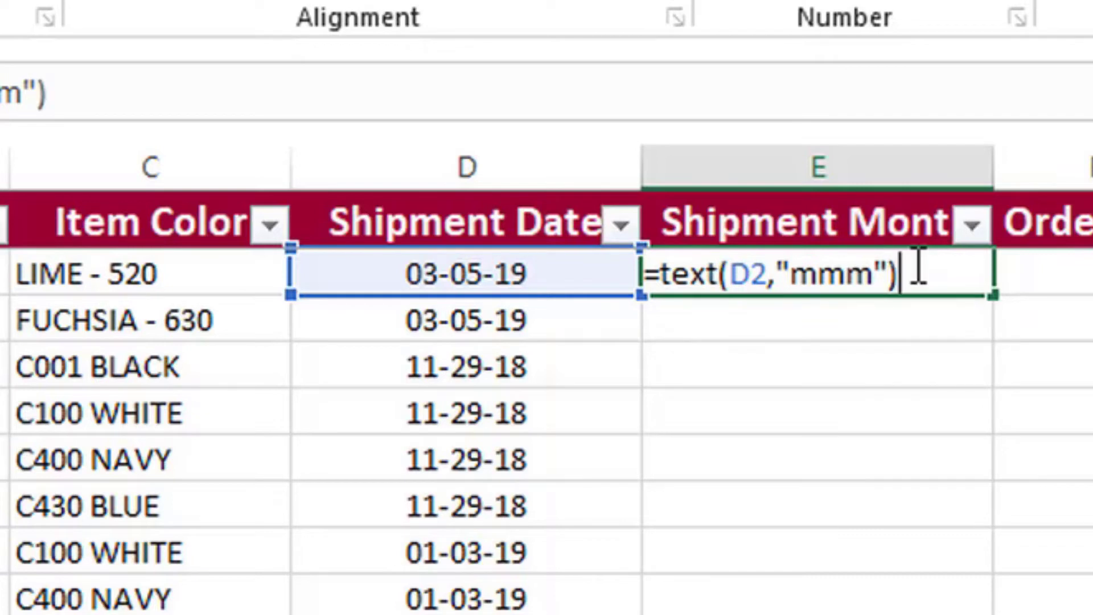
key(Return)
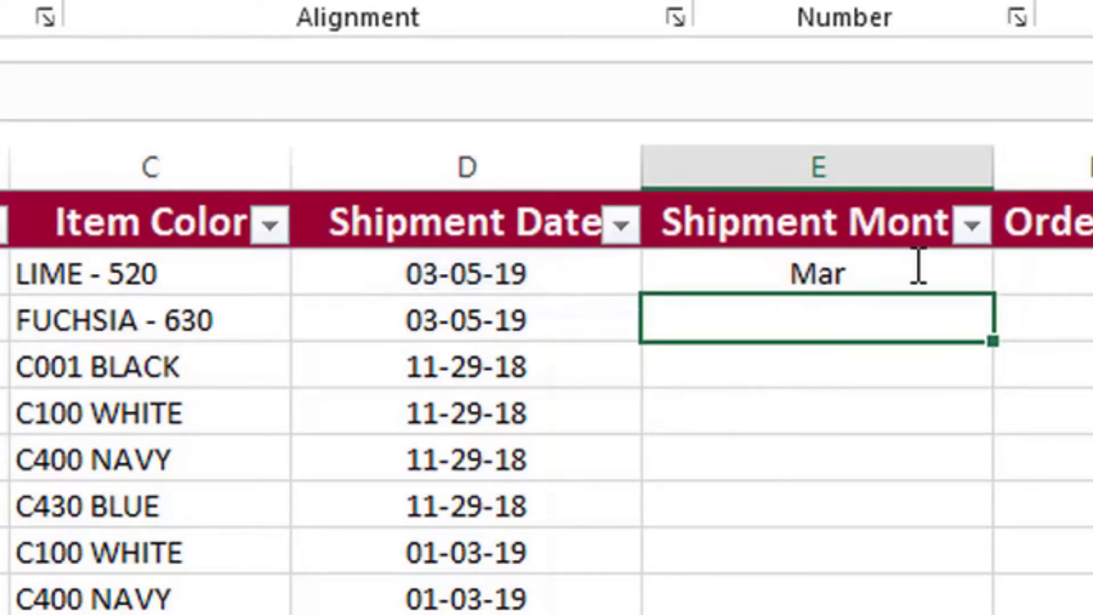
Copy the E2 month formula down the whole column using the fill handle
click(914, 264)
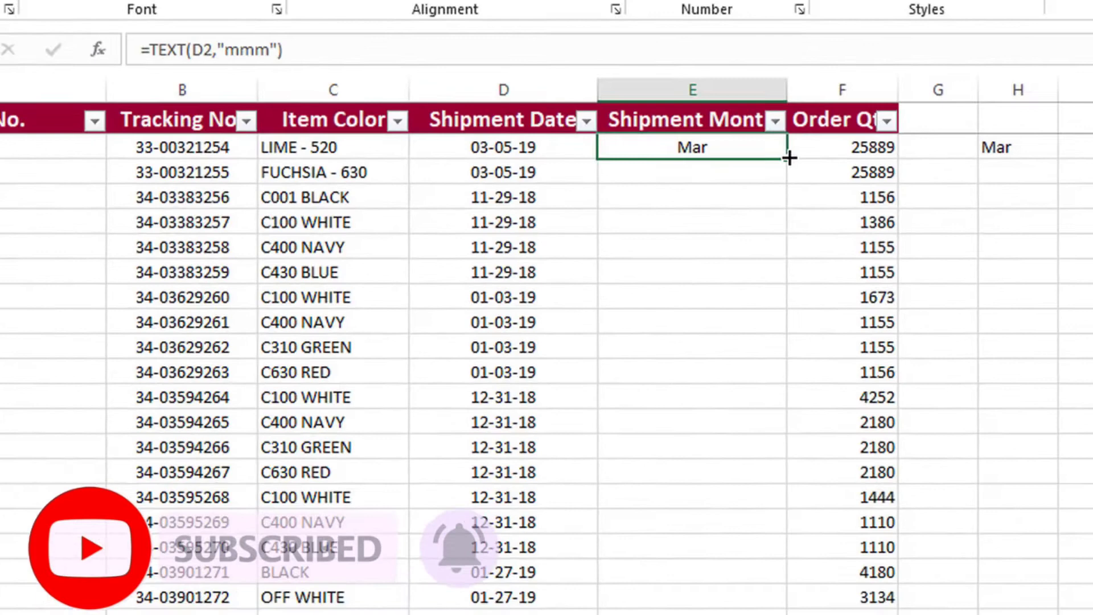
double_click(787, 157)
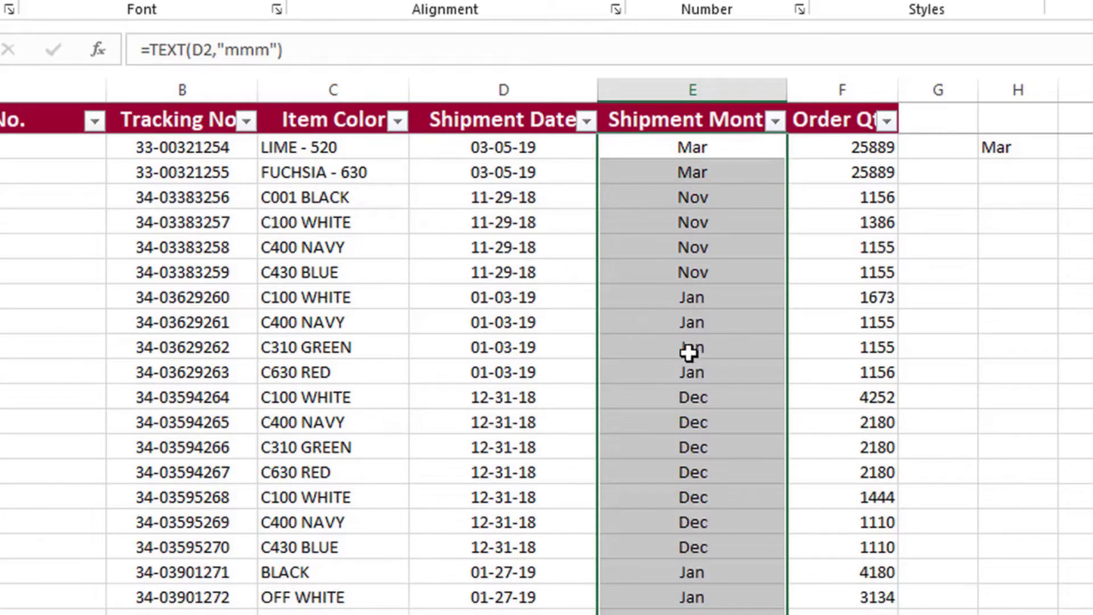
scroll(690, 355, down, 1)
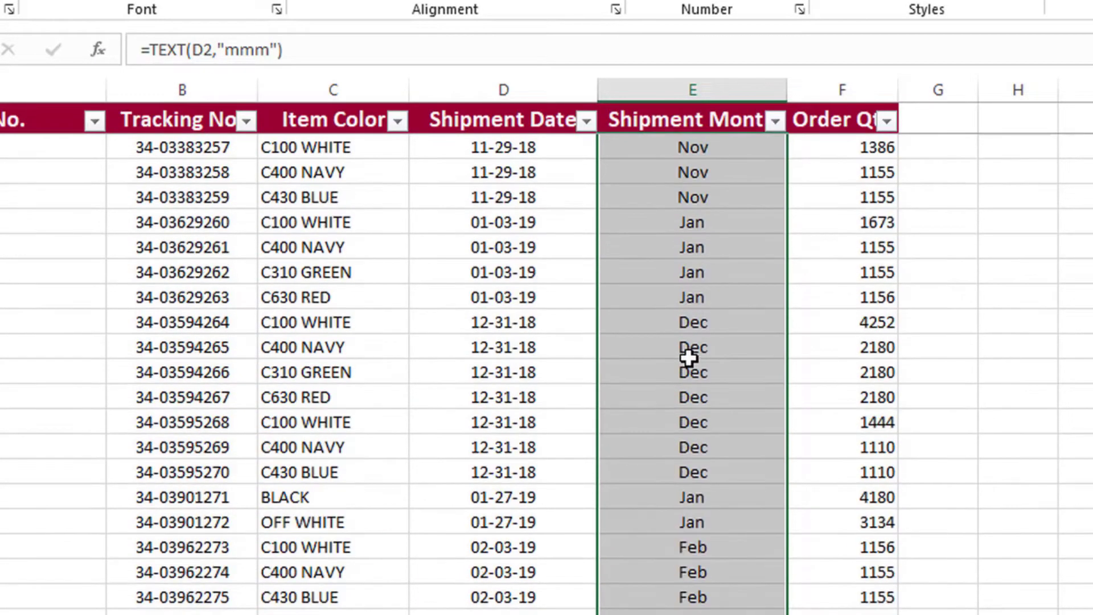
scroll(689, 355, up, 1)
Spot-check lower rows such as 02-15-19, 07-14-19 and 07-23-19 against their months
click(549, 373)
click(701, 370)
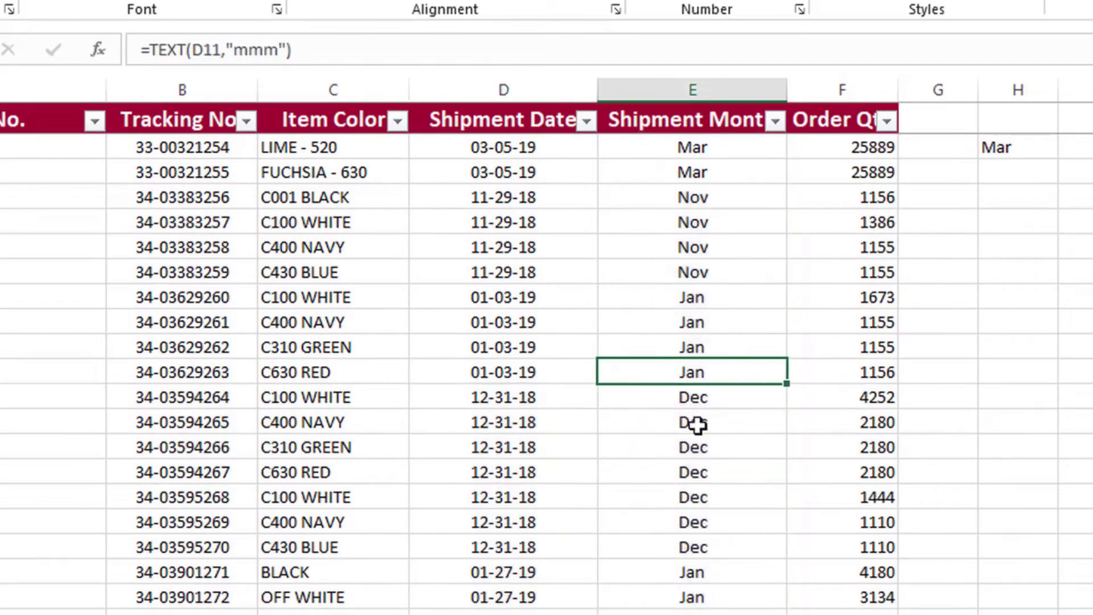
scroll(698, 427, down, 5)
click(551, 398)
scroll(558, 401, down, 6)
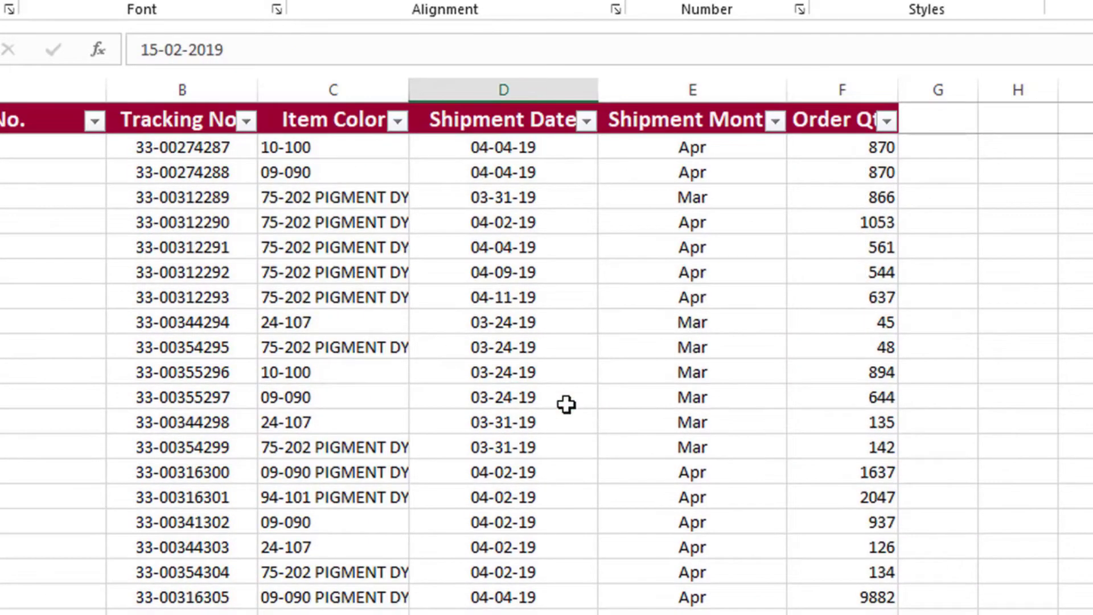
scroll(565, 405, down, 6)
scroll(776, 383, down, 15)
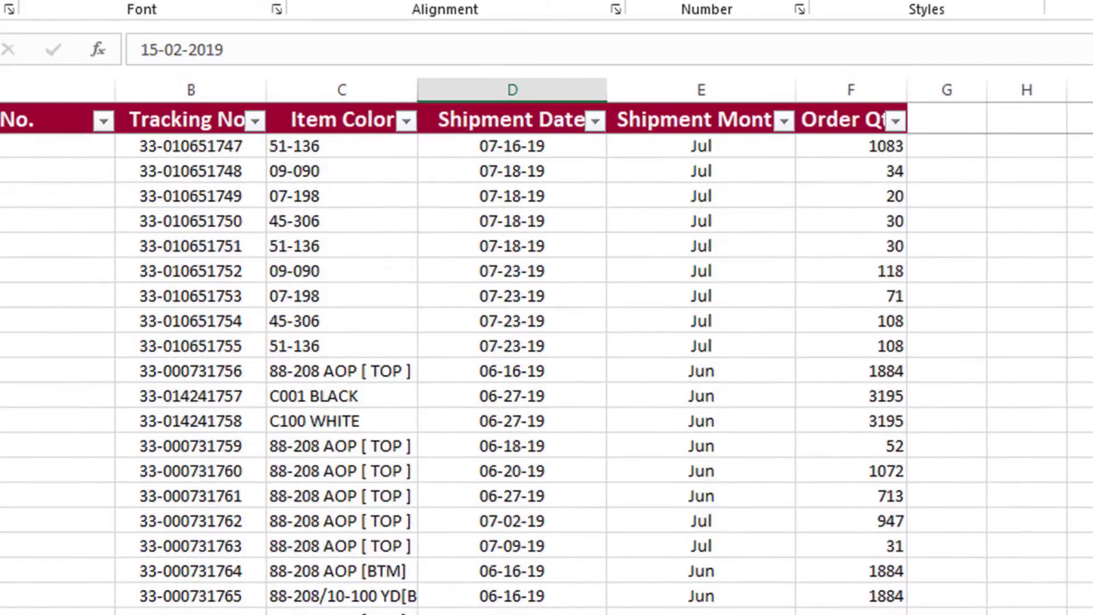
scroll(776, 384, down, 10)
scroll(775, 383, down, 1)
click(554, 293)
click(736, 291)
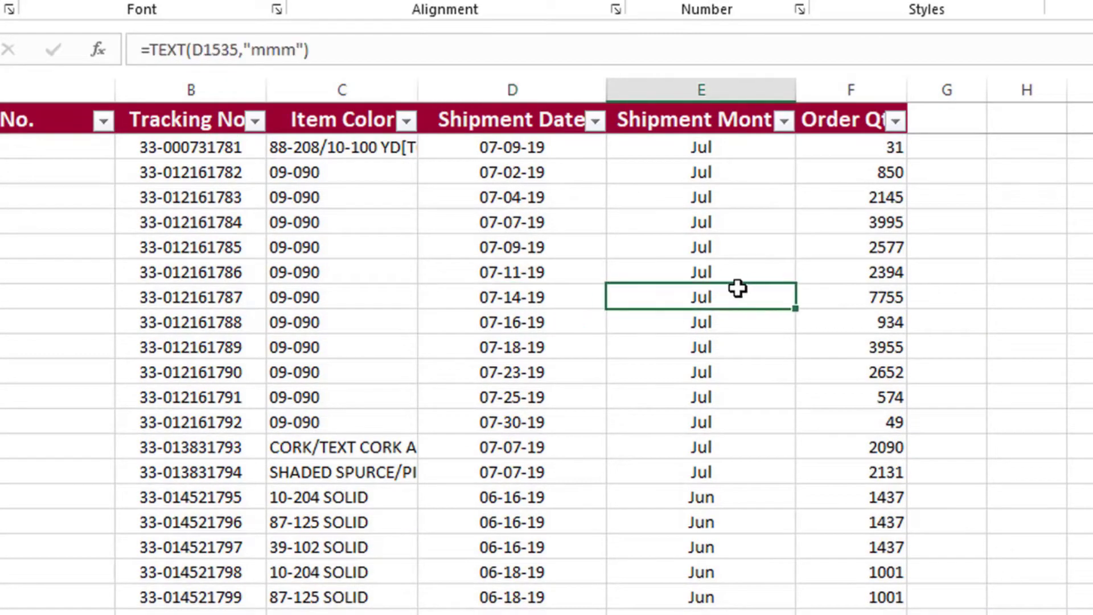
click(532, 290)
click(739, 296)
click(719, 375)
Return to the top and review the month formulas in E2, E3 and E8
scroll(719, 398, up, 2)
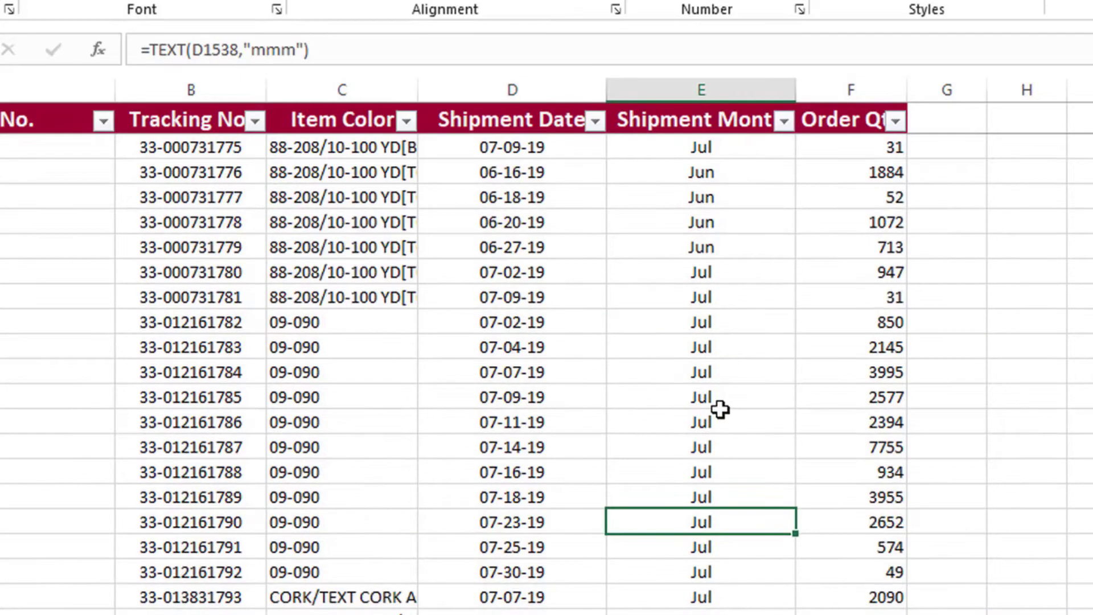
scroll(719, 410, up, 5)
scroll(720, 399, up, 15)
scroll(719, 398, up, 20)
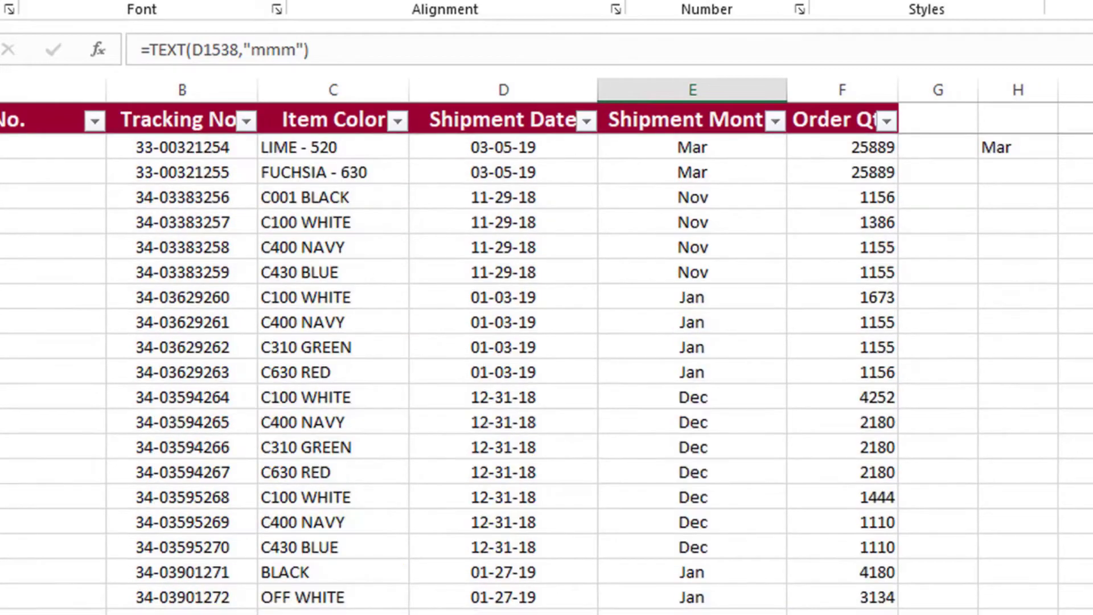
click(703, 144)
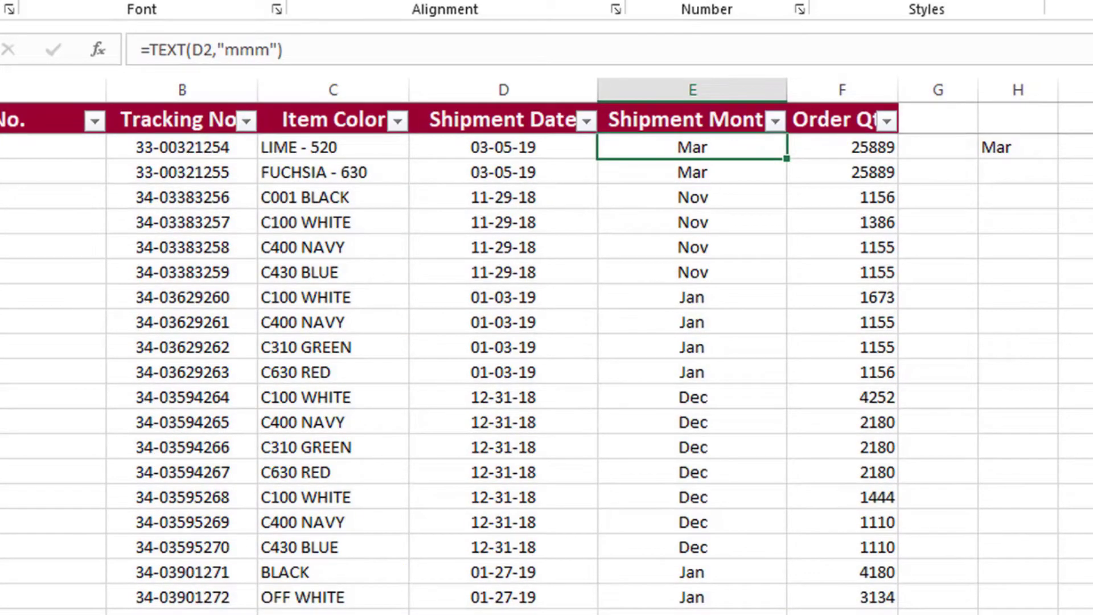
click(724, 182)
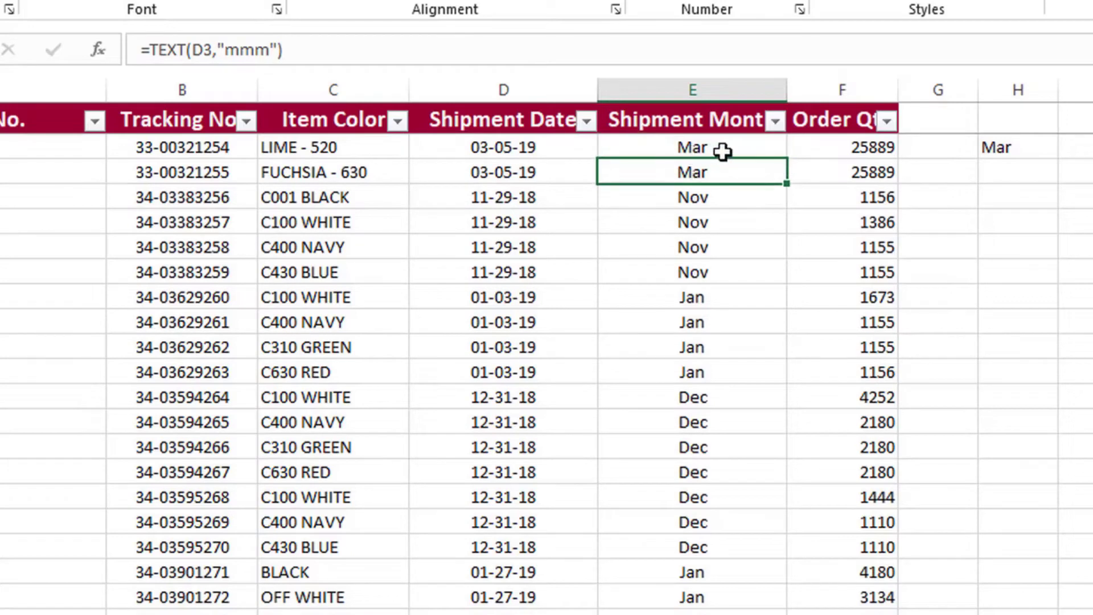
click(700, 296)
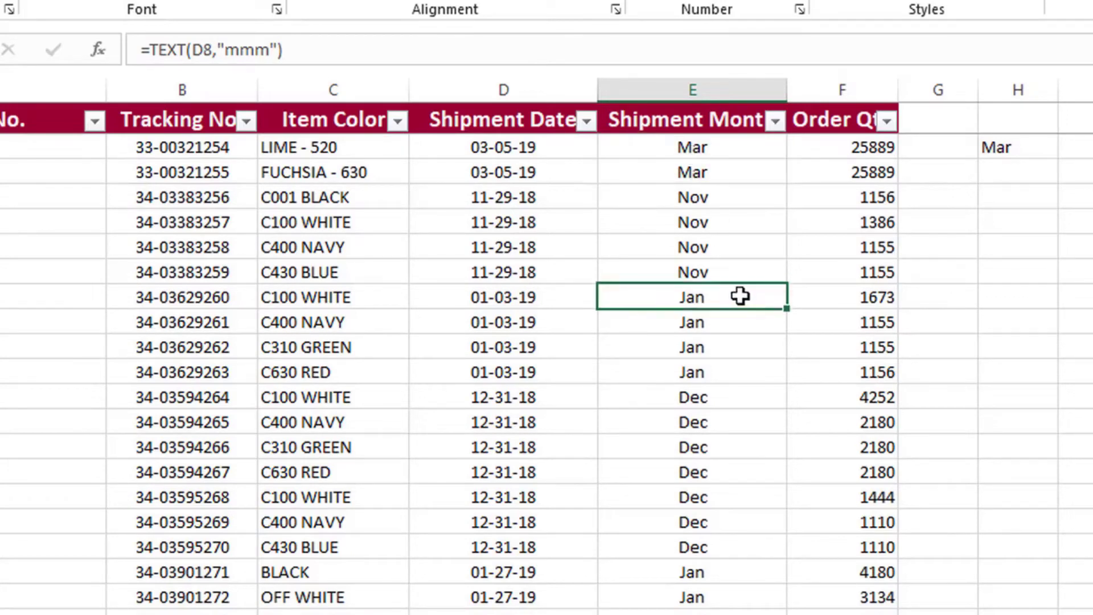
click(692, 146)
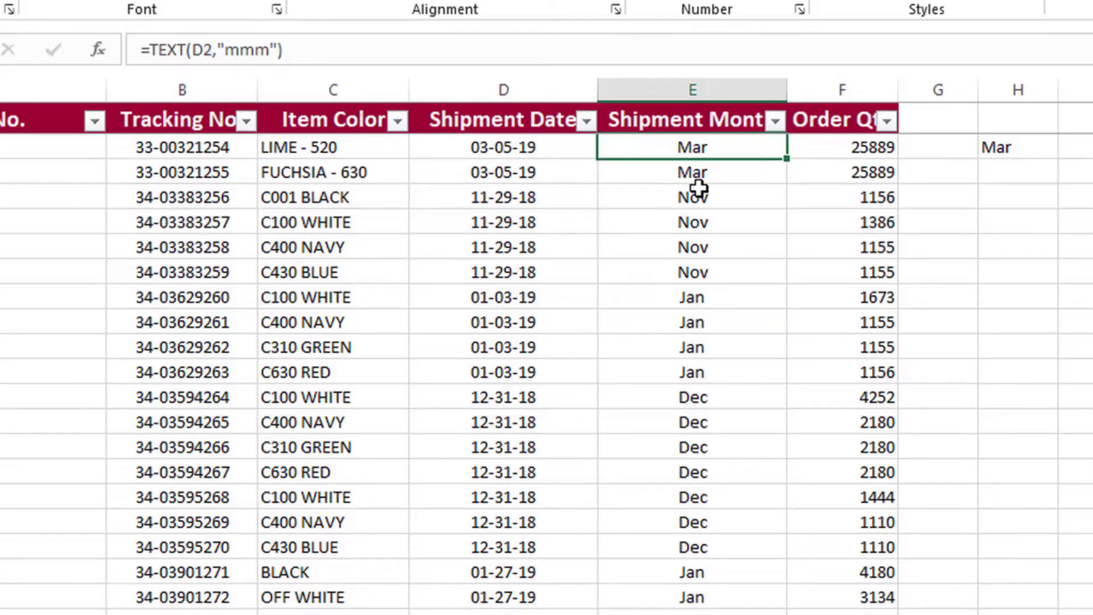
key(Down)
key(Down)
Change E2's formula to =TEXT(D2,"mmmm") so it shows March
click(667, 147)
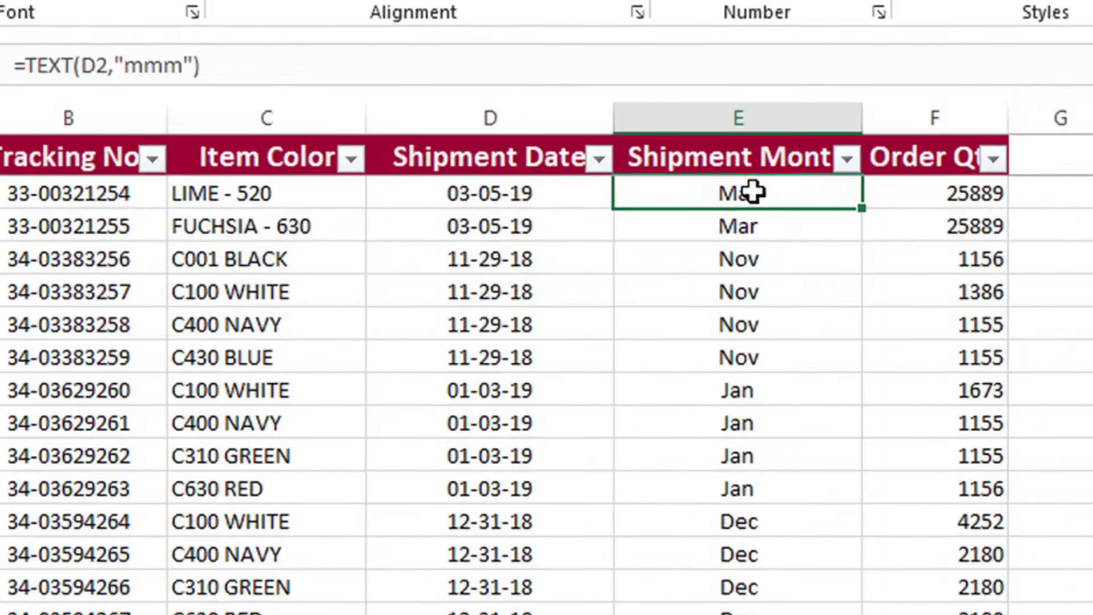
double_click(702, 146)
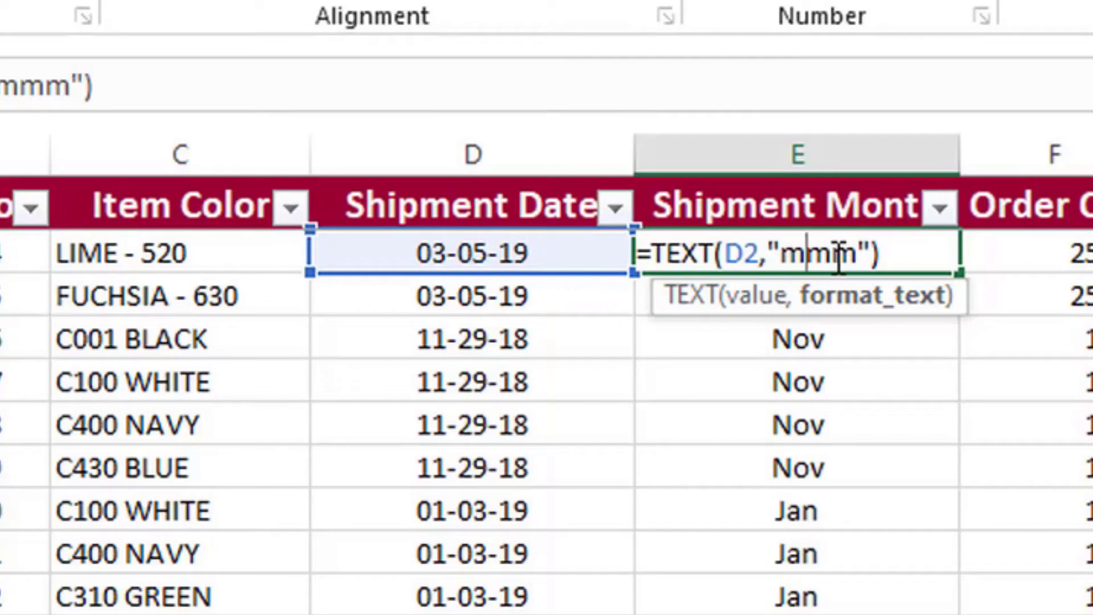
text(m)
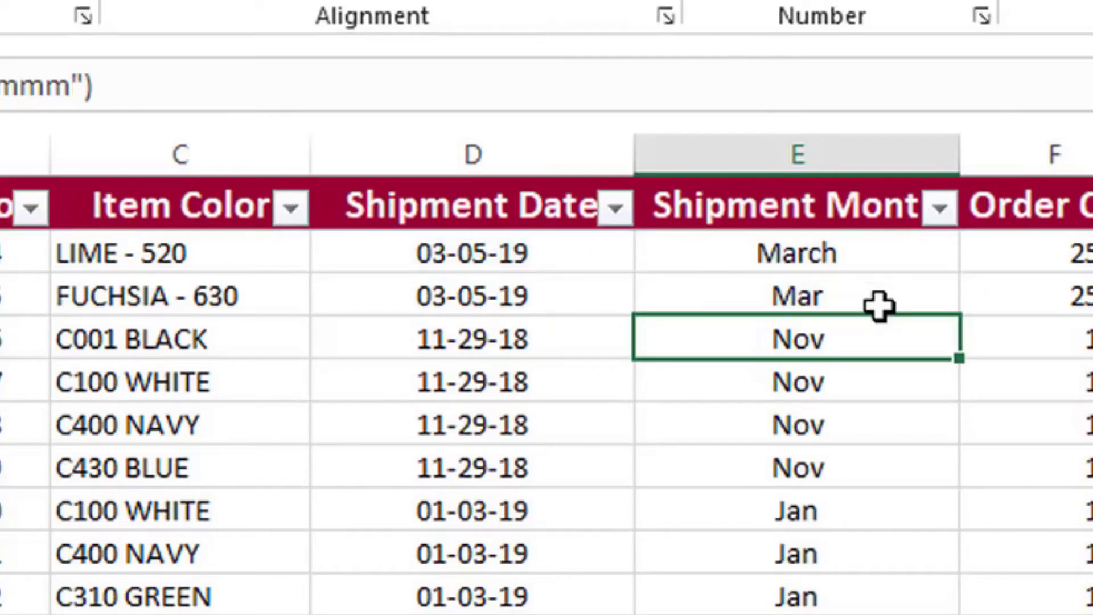
key(Up)
key(Up)
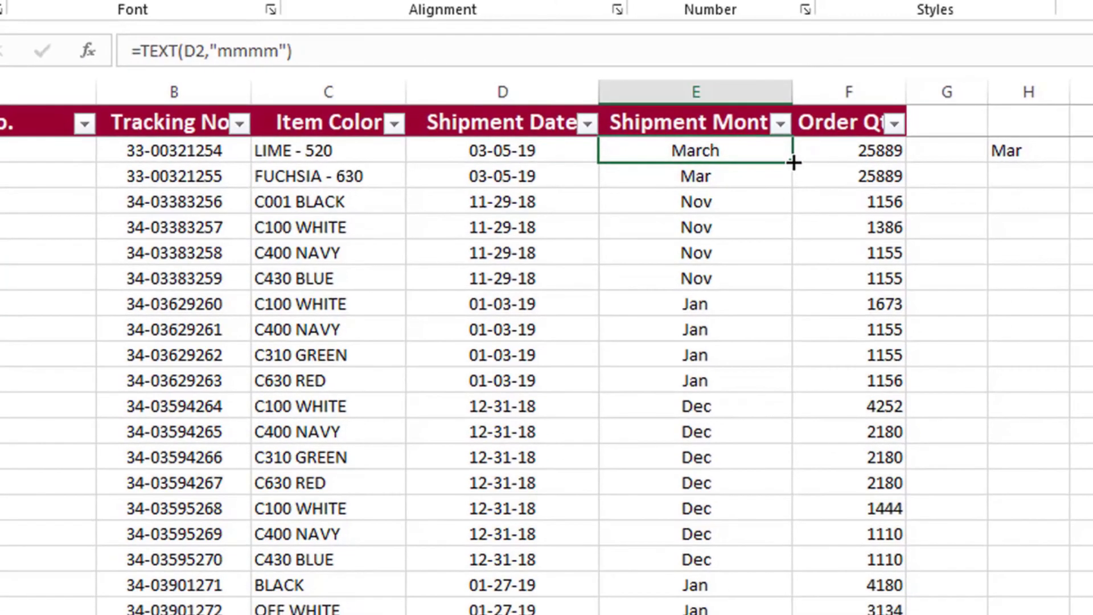
Fill the "mmmm" formula down column E and verify E4 shows November for 11-29-18
double_click(791, 159)
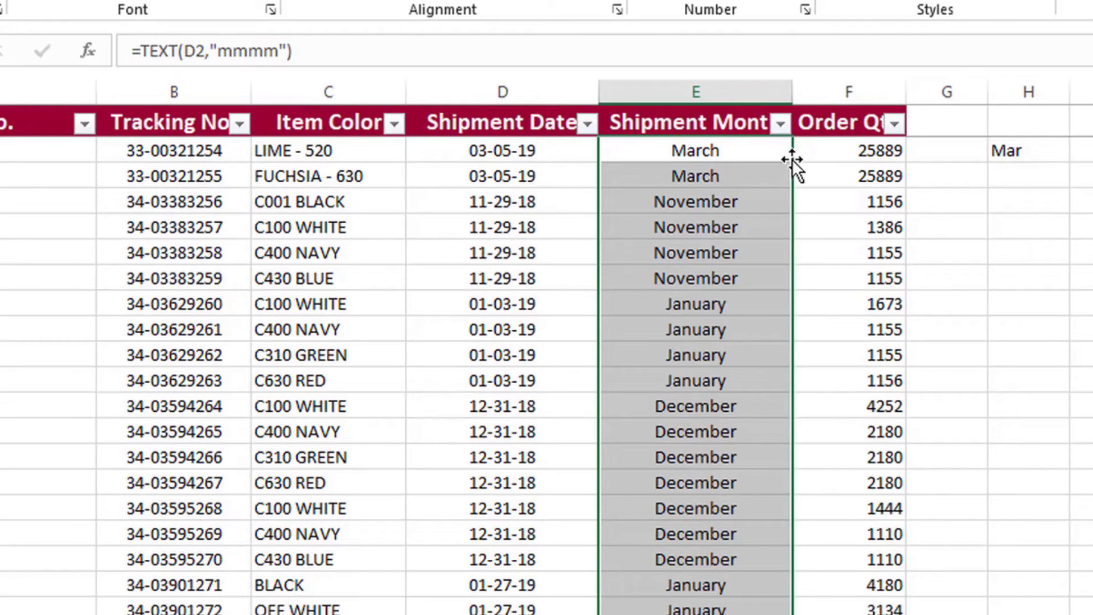
scroll(705, 322, down, 6)
scroll(706, 330, up, 6)
key(Down)
key(Down)
key(Down)
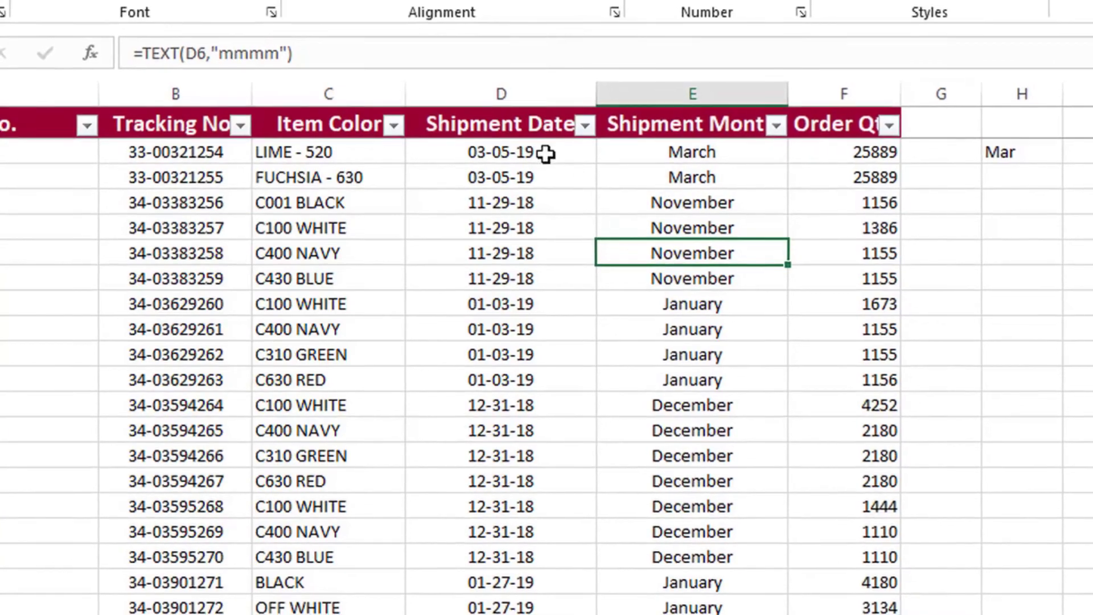
click(545, 153)
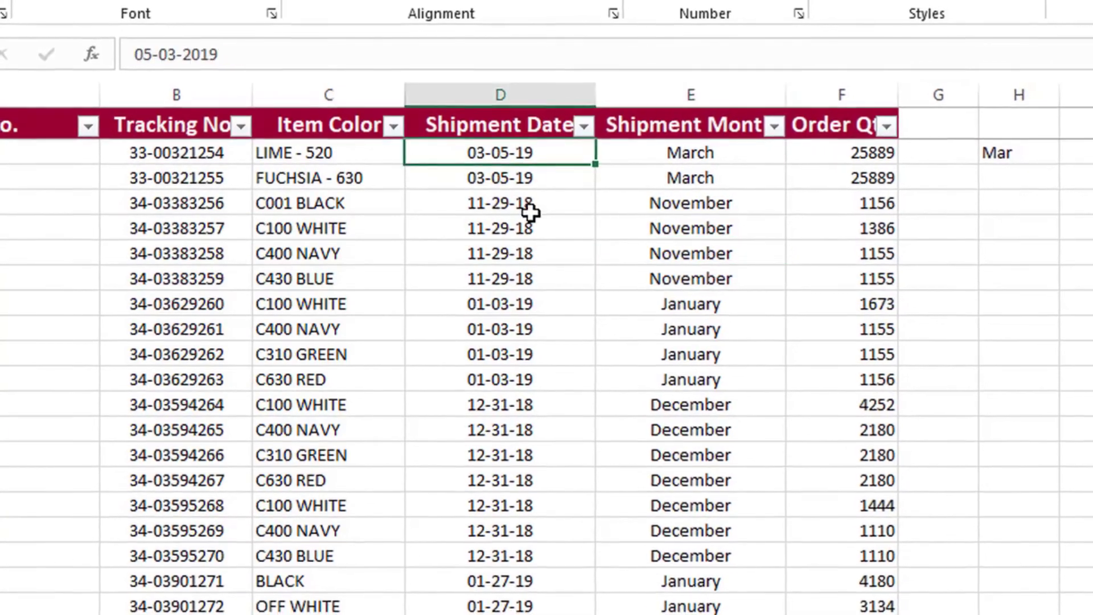
click(524, 205)
click(673, 205)
scroll(683, 307, down, 5)
scroll(676, 327, up, 4)
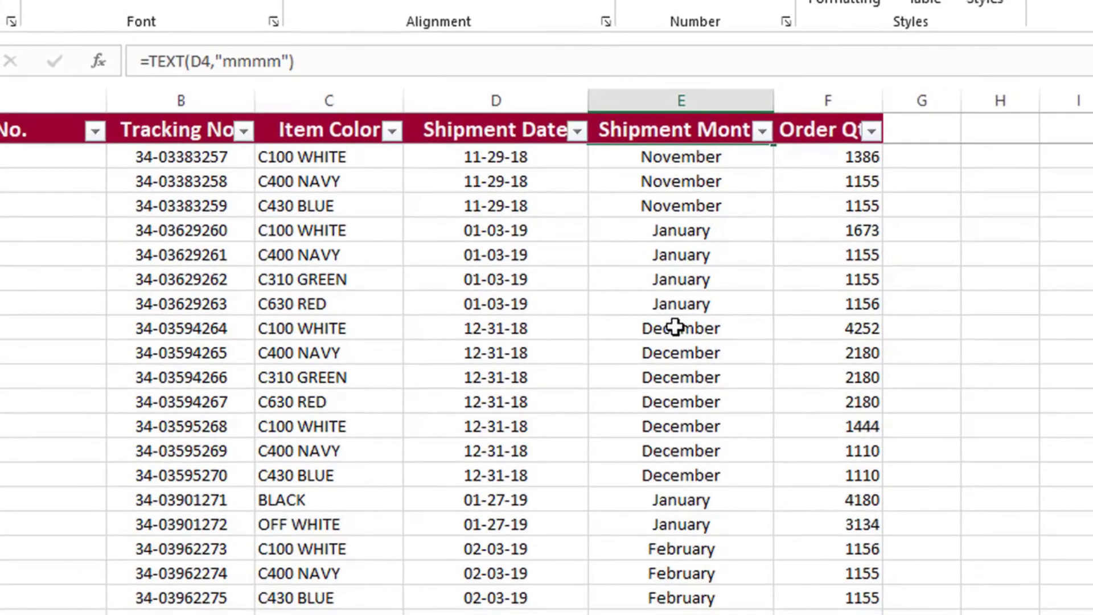
scroll(677, 326, up, 1)
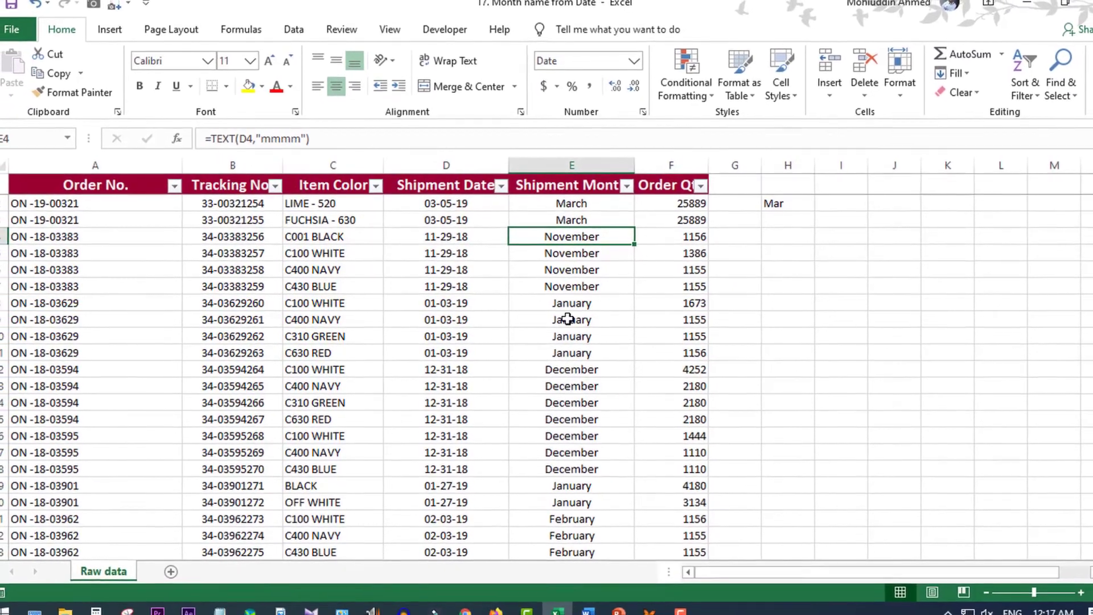
click(567, 187)
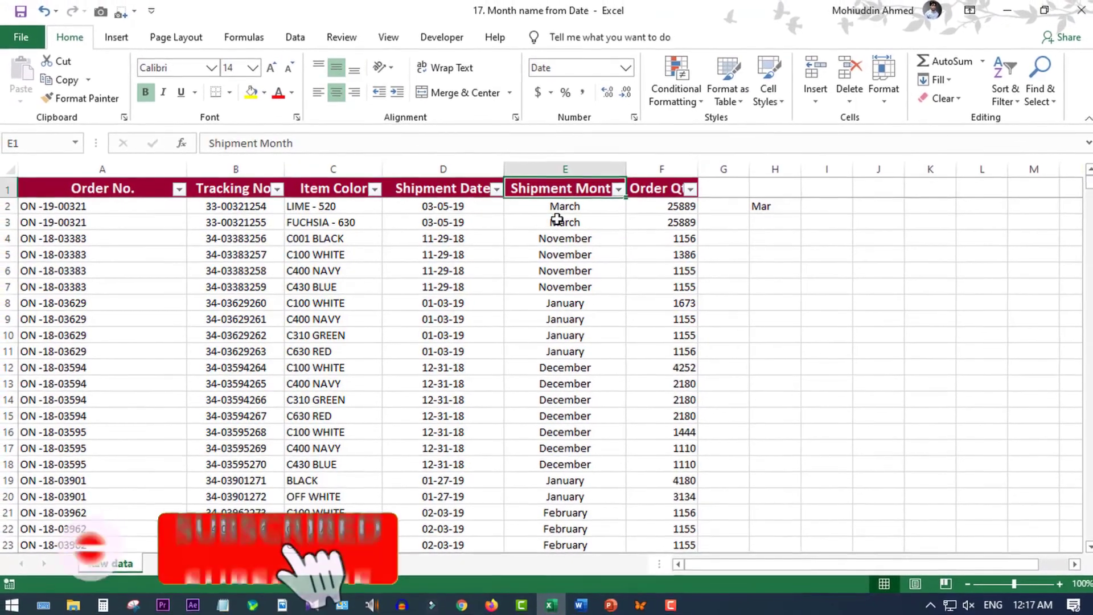
click(565, 222)
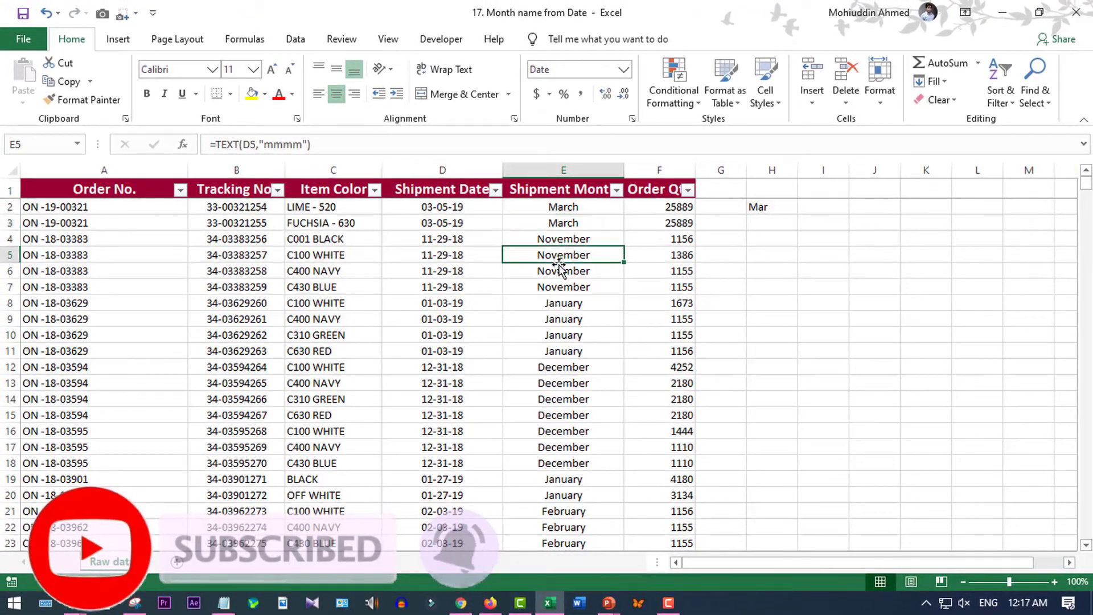
scroll(563, 299, down, 1)
scroll(563, 302, up, 1)
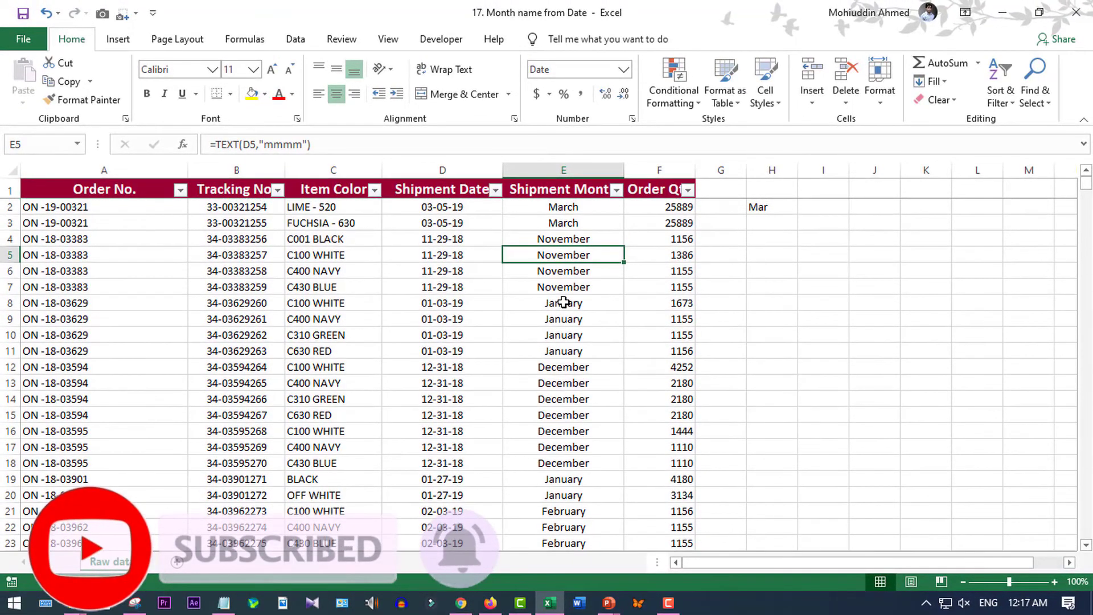
click(332, 238)
scroll(366, 297, down, 4)
scroll(368, 298, up, 4)
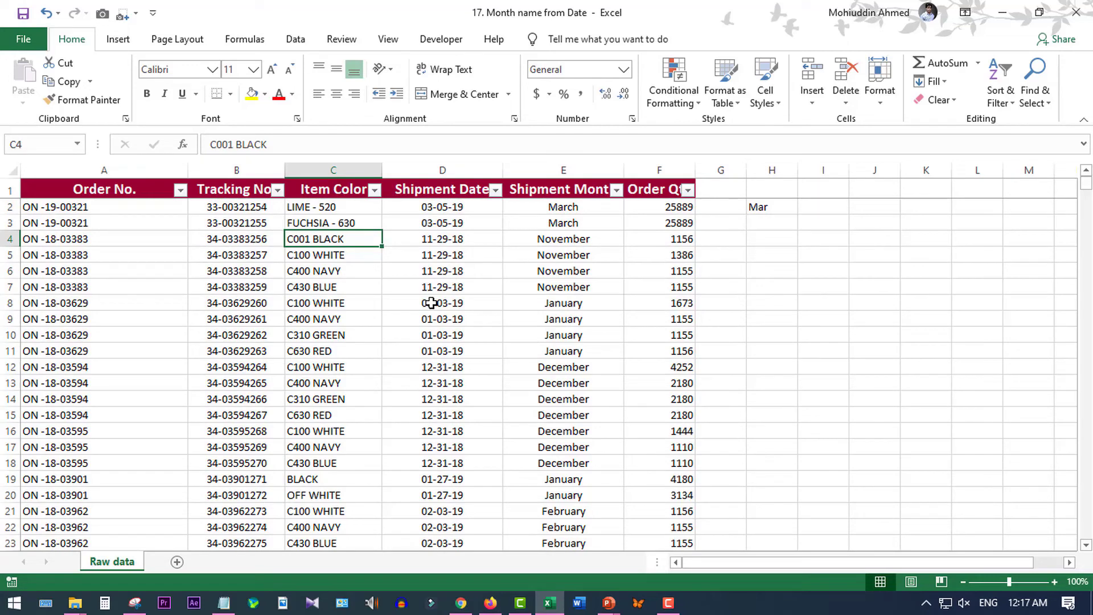
click(533, 242)
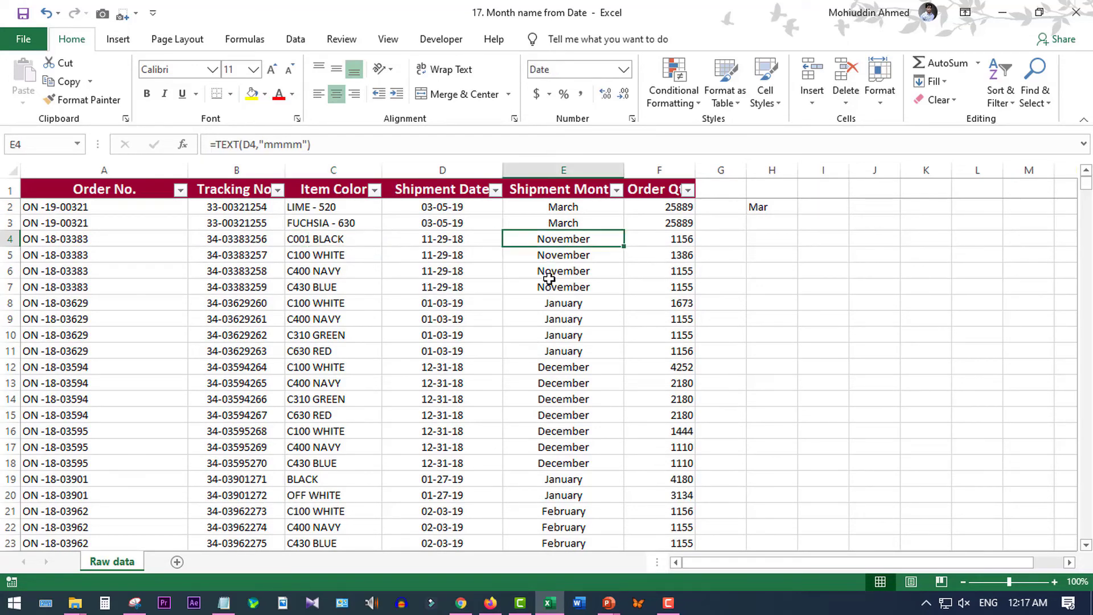